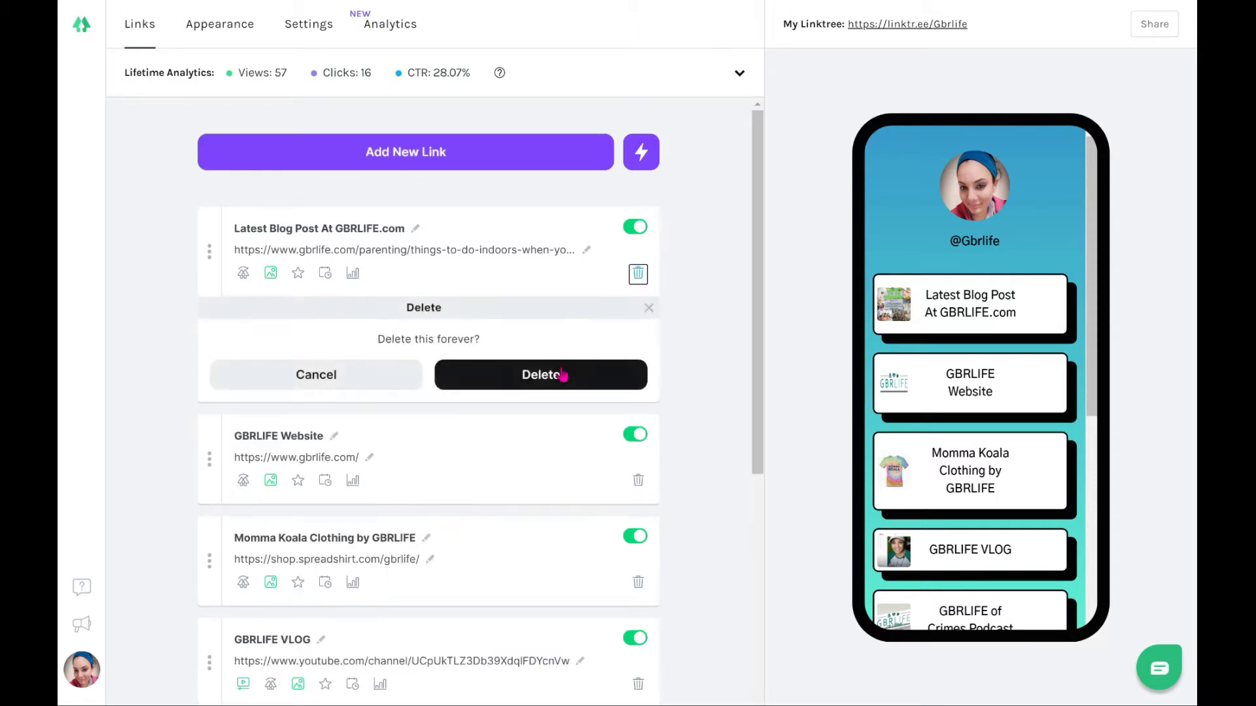
Confirm the permanent deletion of the "Latest Blog Post At GBRLIFE.com" link.
{"action": "left_click", "coordinate": [533, 378]}
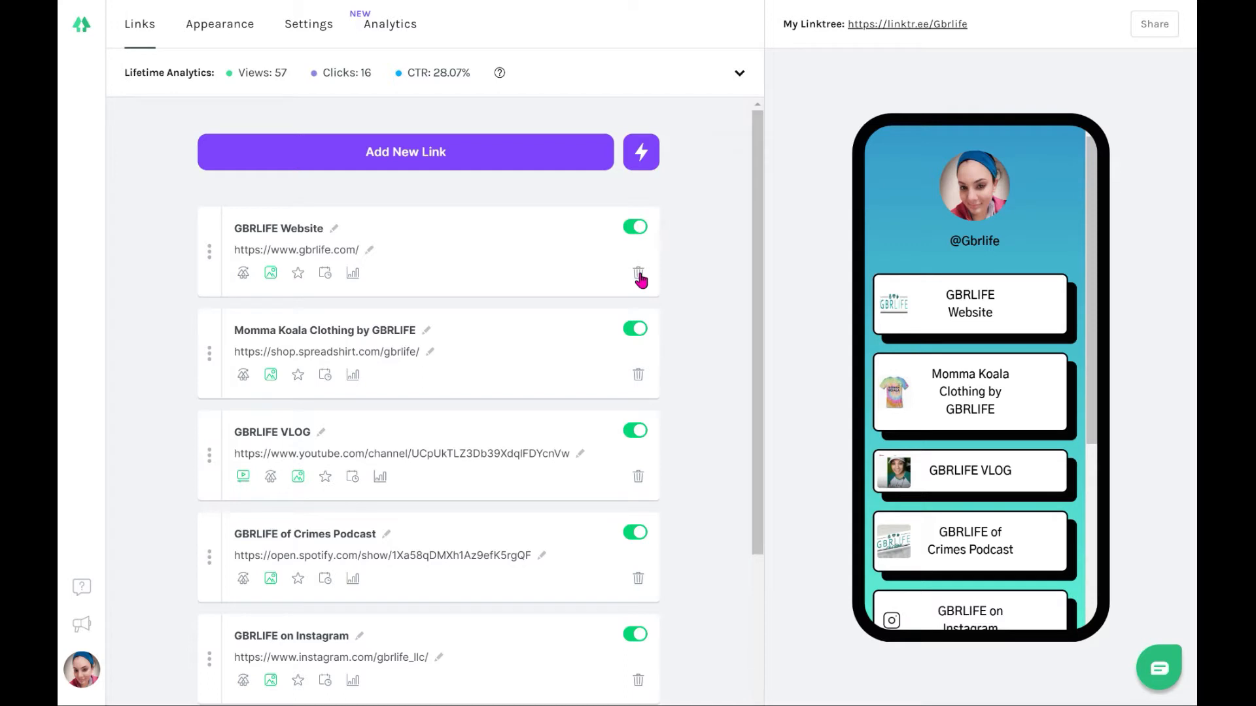
Copy the URL of the GBRLIFE Website link, and delete that link from the list.
{"action": "left_click", "coordinate": [370, 251]}
{"action": "left_click_drag", "start_coordinate": [364, 250], "coordinate": [223, 250]}
{"action": "right_click", "coordinate": [263, 255]}
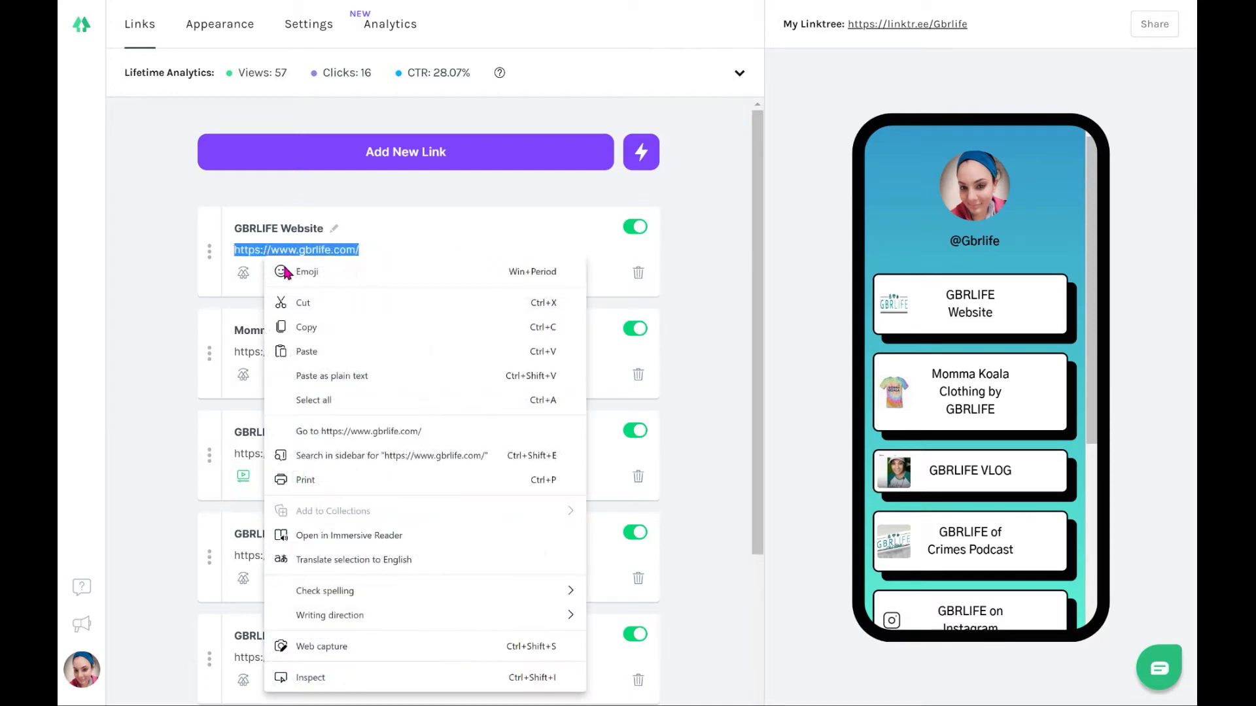
{"action": "left_click", "coordinate": [268, 325]}
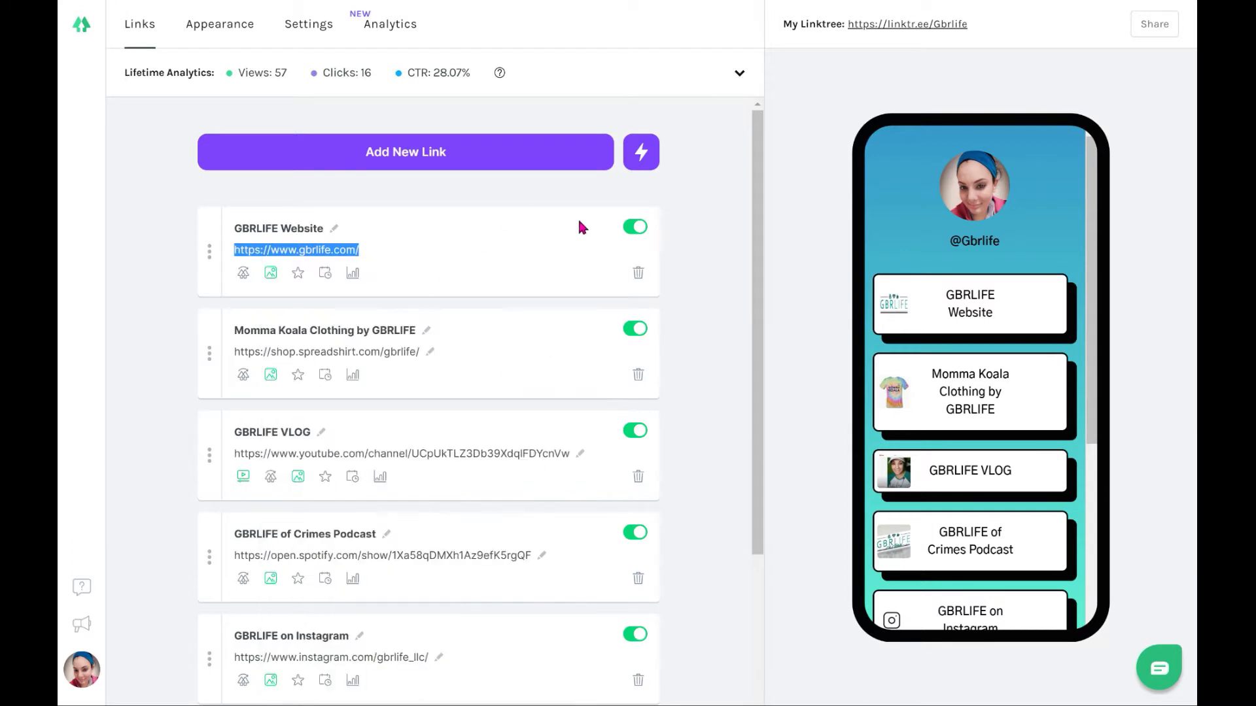
{"action": "left_click", "coordinate": [638, 273]}
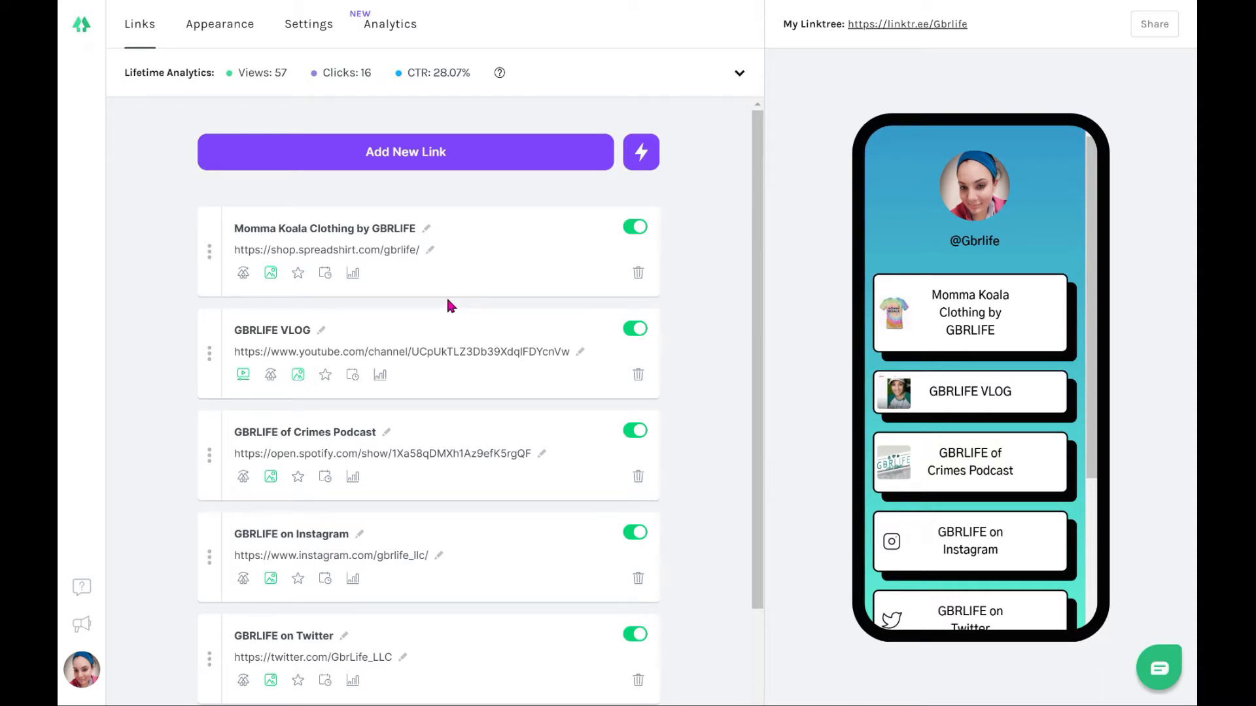
{"action": "left_click", "coordinate": [422, 156]}
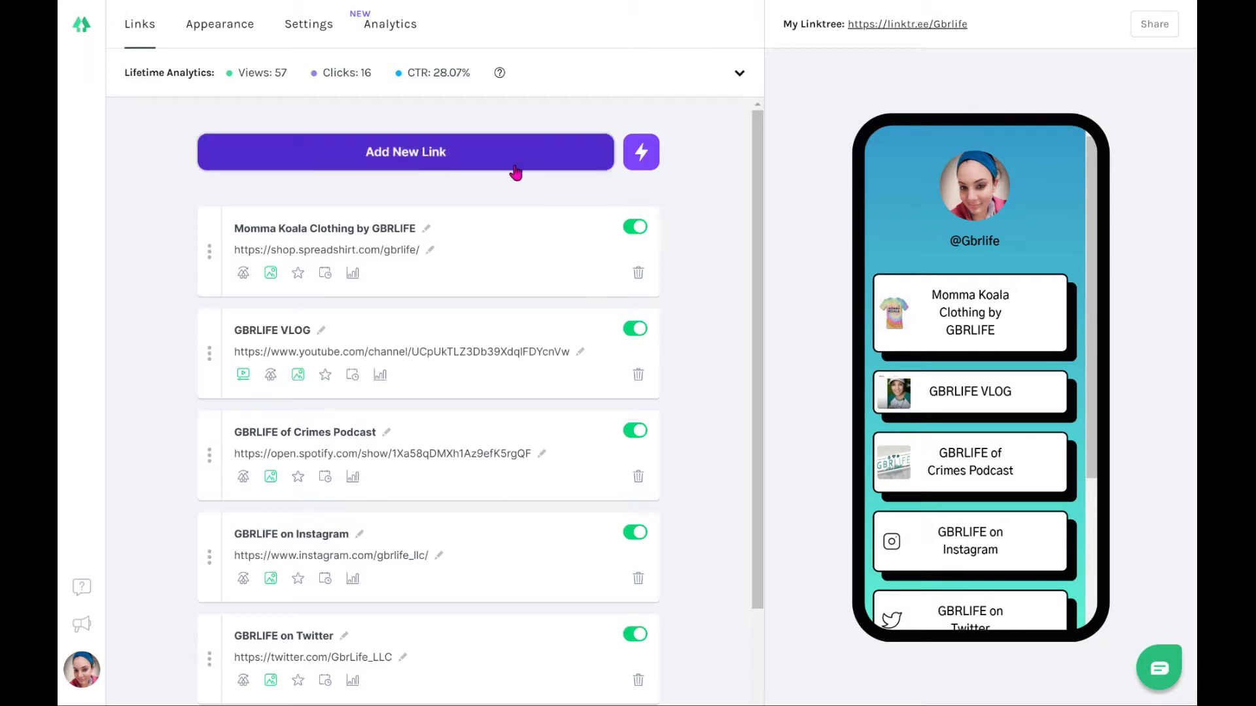
{"action": "left_click", "coordinate": [264, 230]}
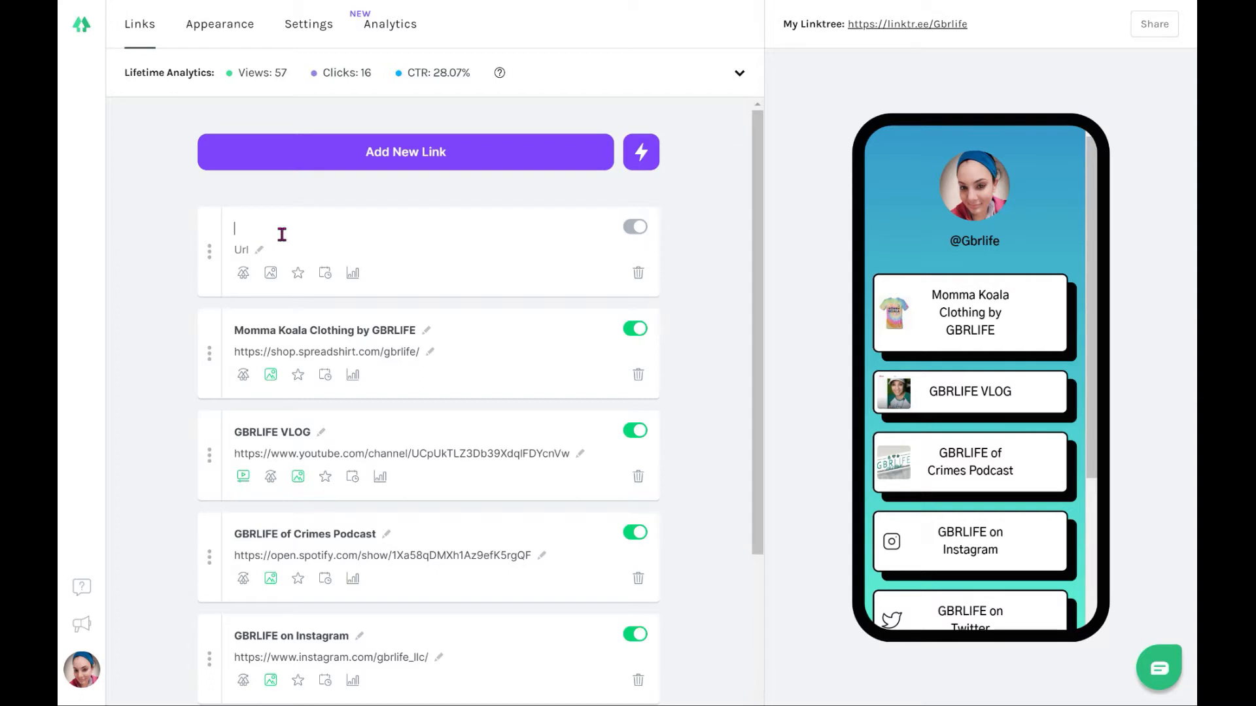
{"action": "type", "text": "GBRLIFE WE"}
{"action": "key", "text": "BackSpace"}
{"action": "type", "text": "ebsite"}
{"action": "left_click", "coordinate": [262, 249]}
{"action": "key", "text": "ctrl+v"}
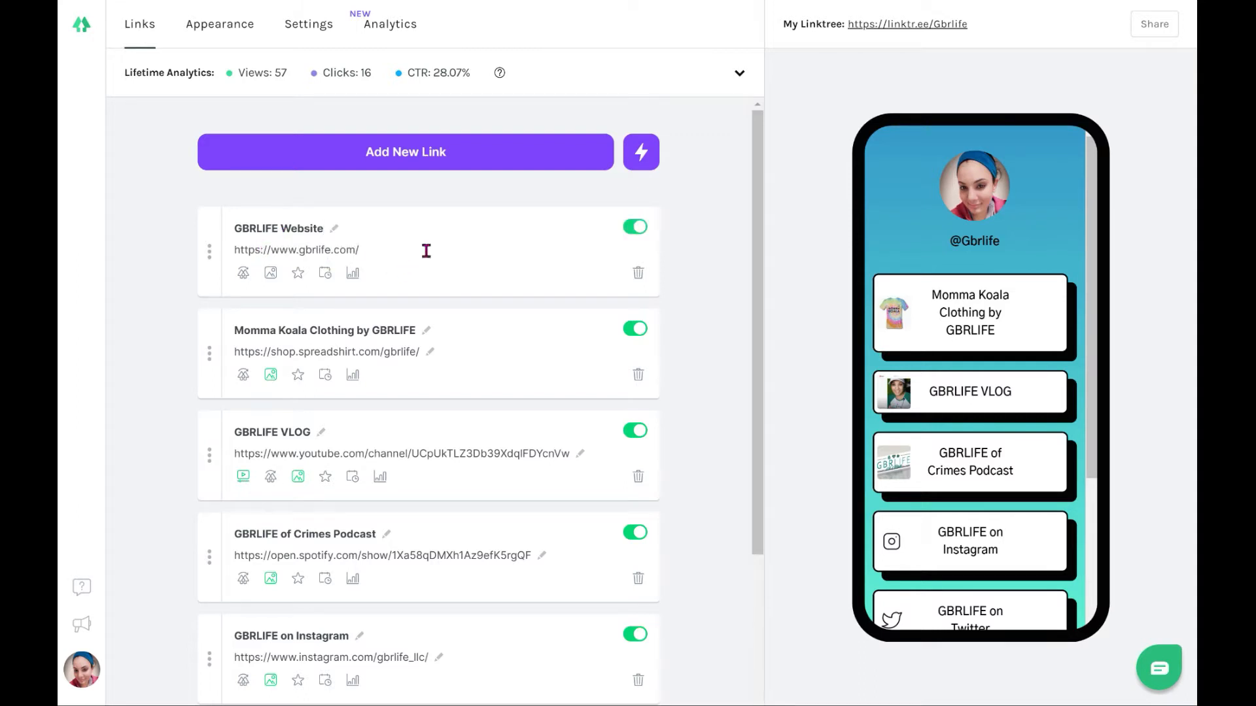
Browse the thumbnail icon library for the GBRLIFE Website link and search it for "website".
{"action": "left_click", "coordinate": [271, 274]}
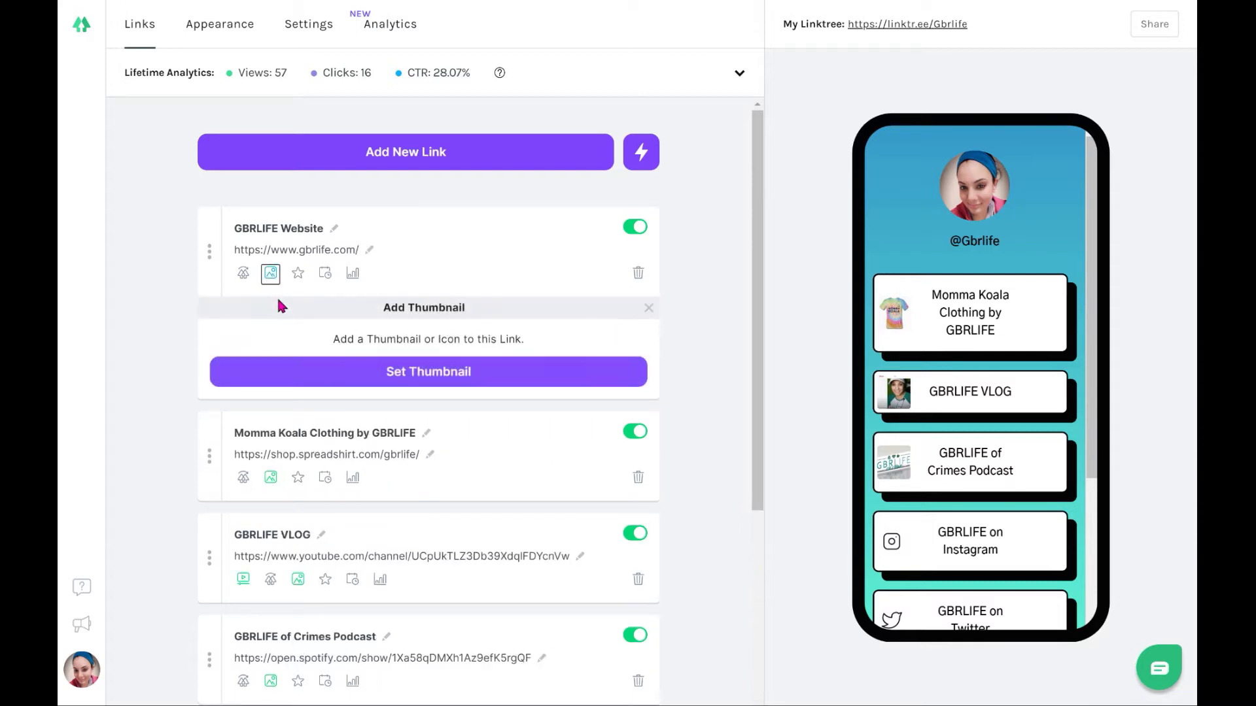
{"action": "left_click", "coordinate": [422, 387]}
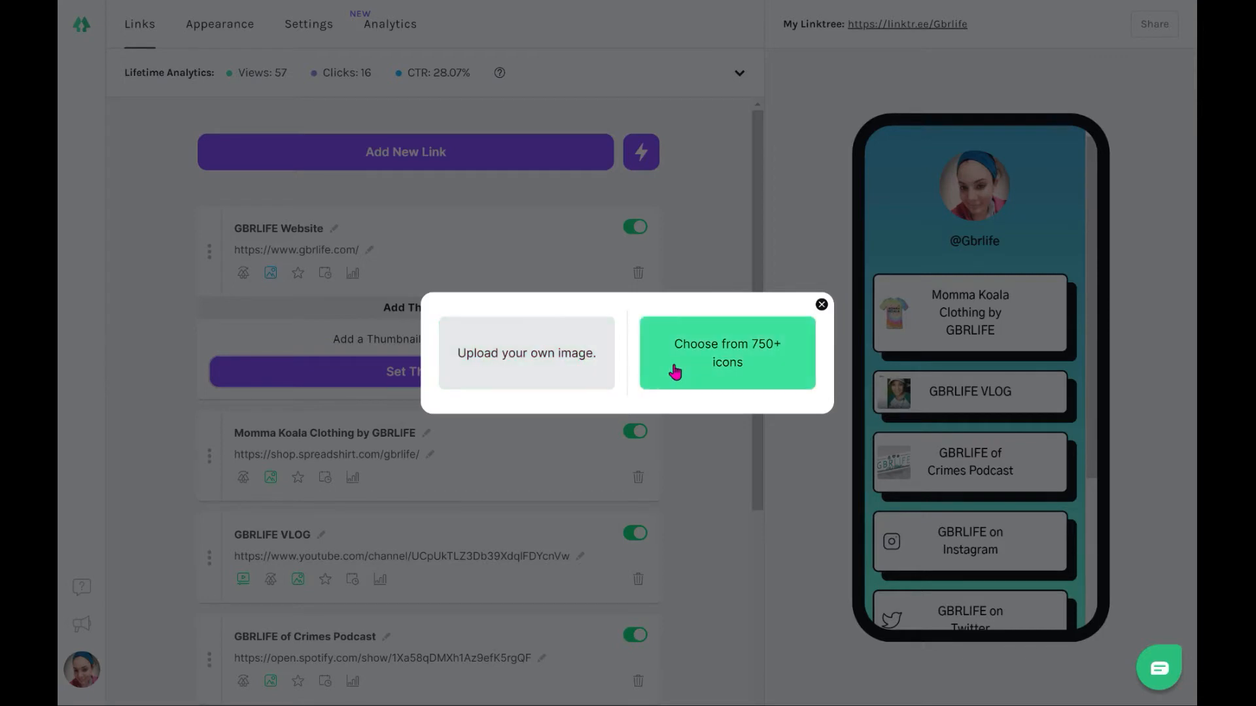
{"action": "left_click", "coordinate": [753, 374]}
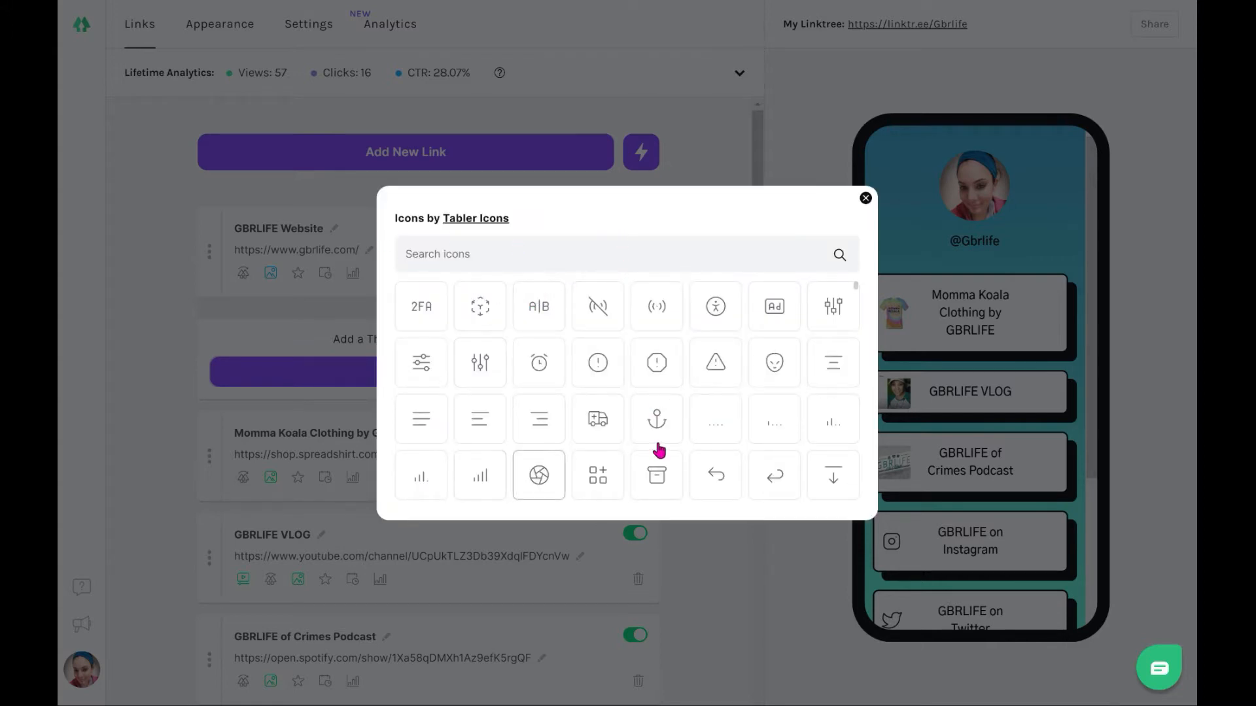
{"action": "scroll", "coordinate": [850, 324], "scroll_direction": "down", "scroll_amount": 5}
{"action": "scroll", "coordinate": [853, 313], "scroll_direction": "down", "scroll_amount": 2}
{"action": "left_click_drag", "start_coordinate": [855, 304], "coordinate": [857, 331]}
{"action": "left_click", "coordinate": [511, 248]}
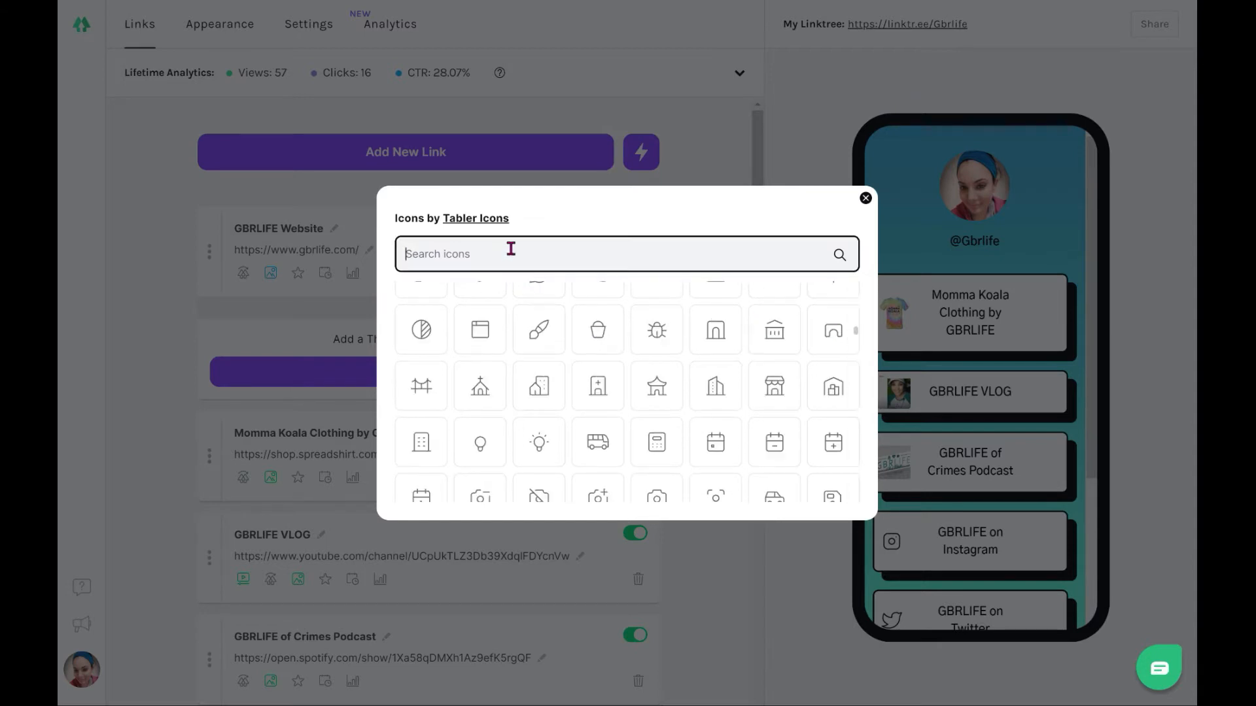
{"action": "type", "text": "website"}
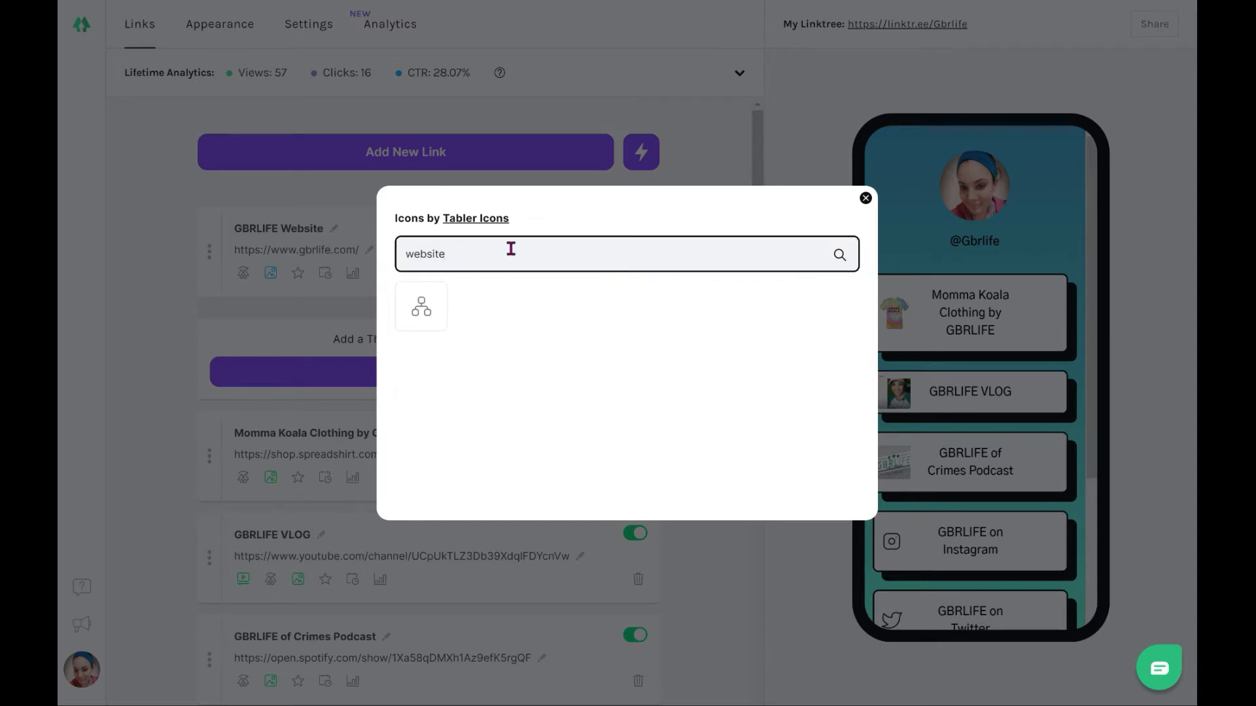
Replace the icon search term with "family".
{"action": "key", "text": "BackSpace"}
{"action": "key", "text": "BackSpace"}
{"action": "key", "text": "BackSpace"}
{"action": "key", "text": "BackSpace"}
{"action": "key", "text": "BackSpace"}
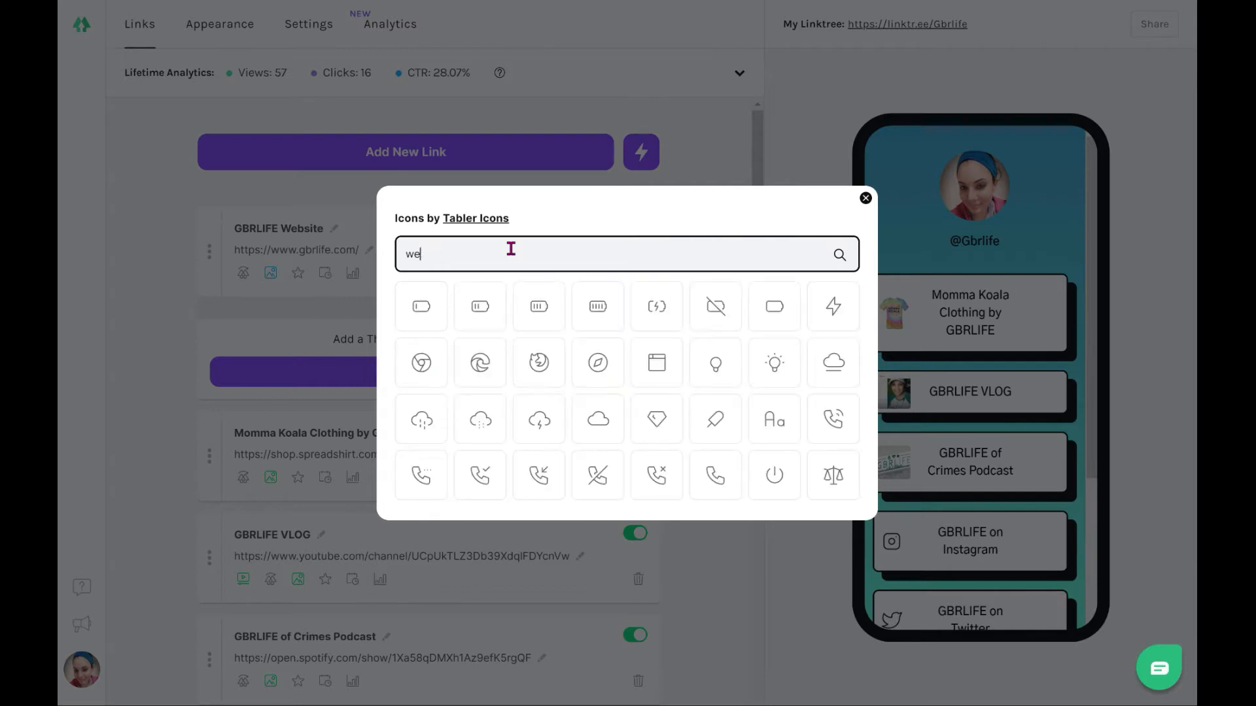
{"action": "key", "text": "BackSpace"}
{"action": "key", "text": "BackSpace"}
{"action": "type", "text": "family"}
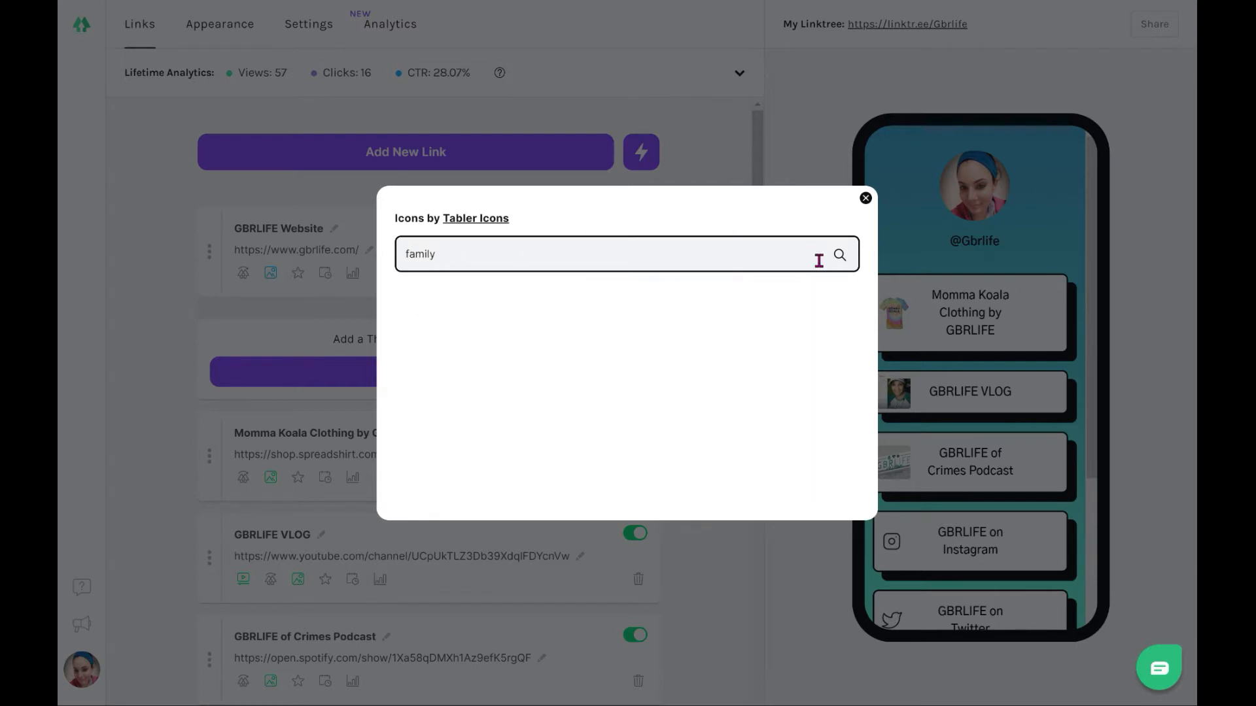
Reopen the thumbnail icon library for the GBRLIFE Website link and search it for "face".
{"action": "left_click_drag", "start_coordinate": [487, 253], "coordinate": [306, 247]}
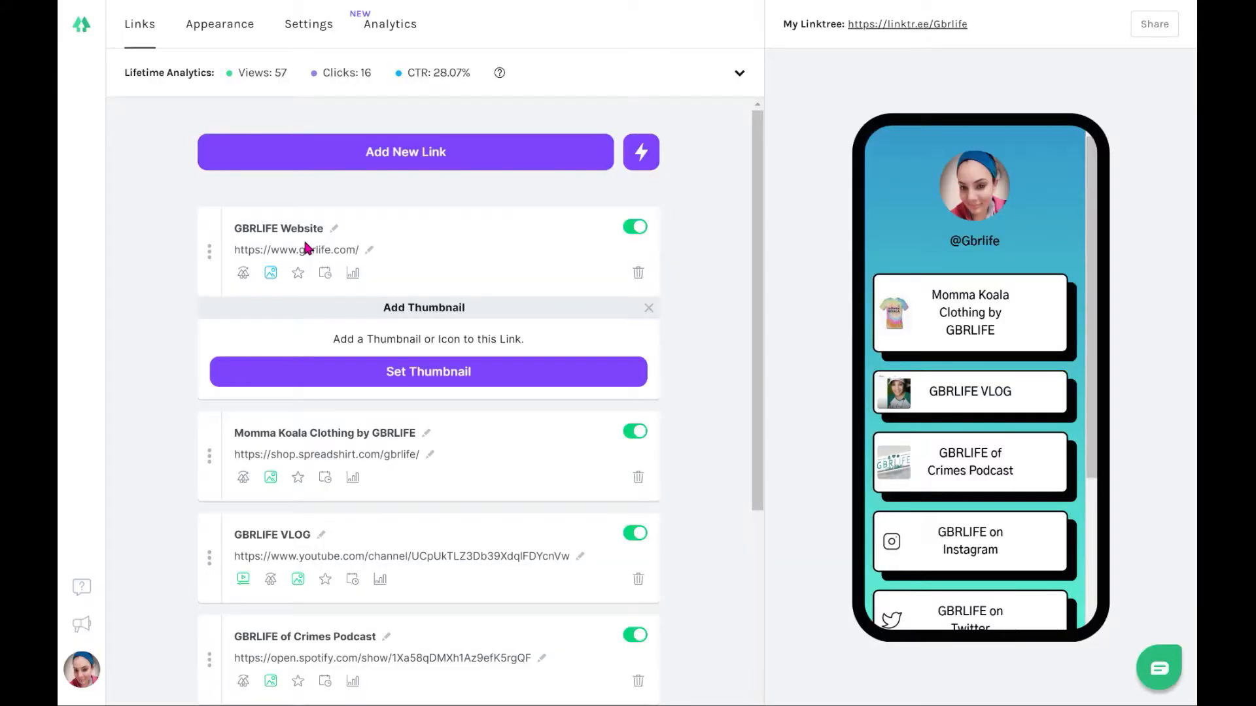
{"action": "left_click", "coordinate": [391, 388]}
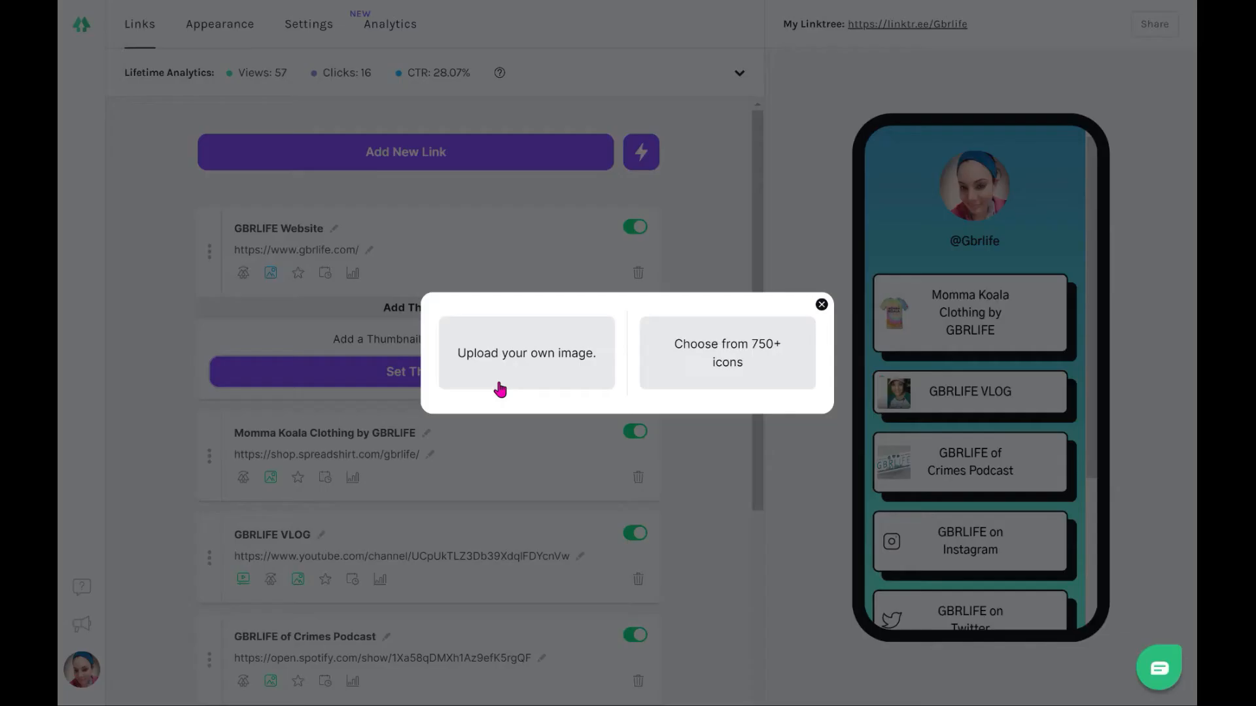
{"action": "left_click", "coordinate": [688, 373]}
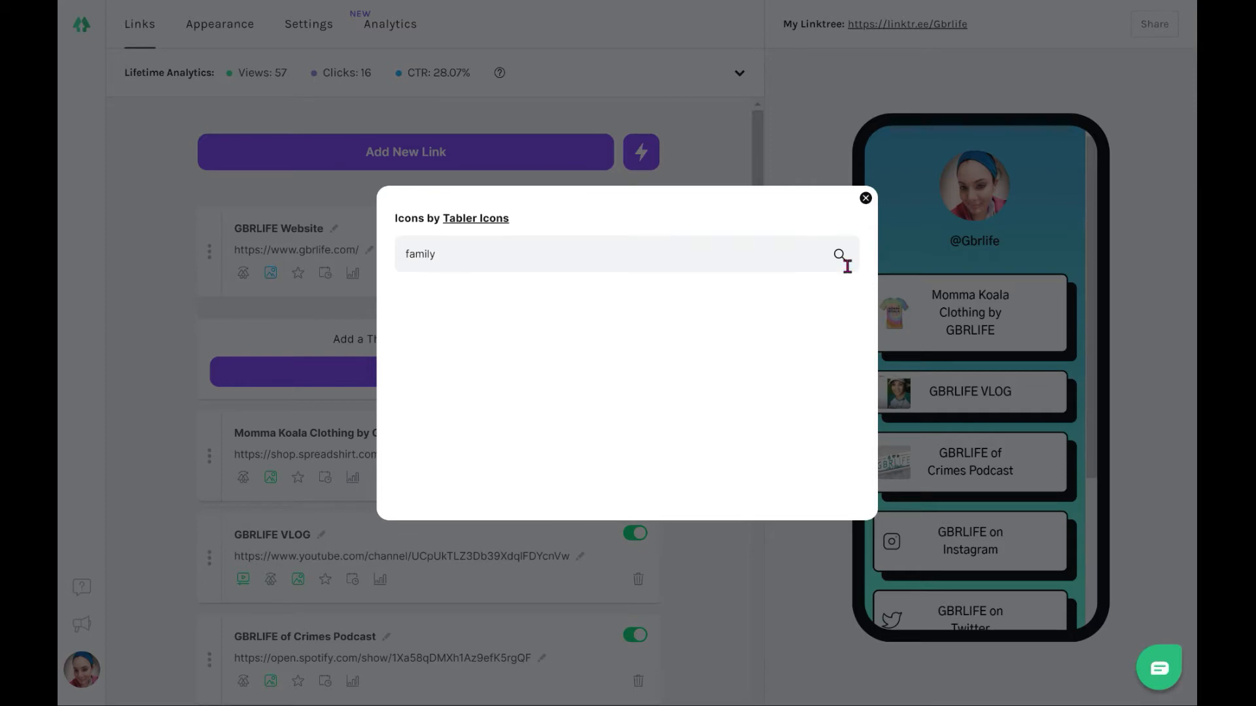
{"action": "left_click_drag", "start_coordinate": [745, 252], "coordinate": [375, 250]}
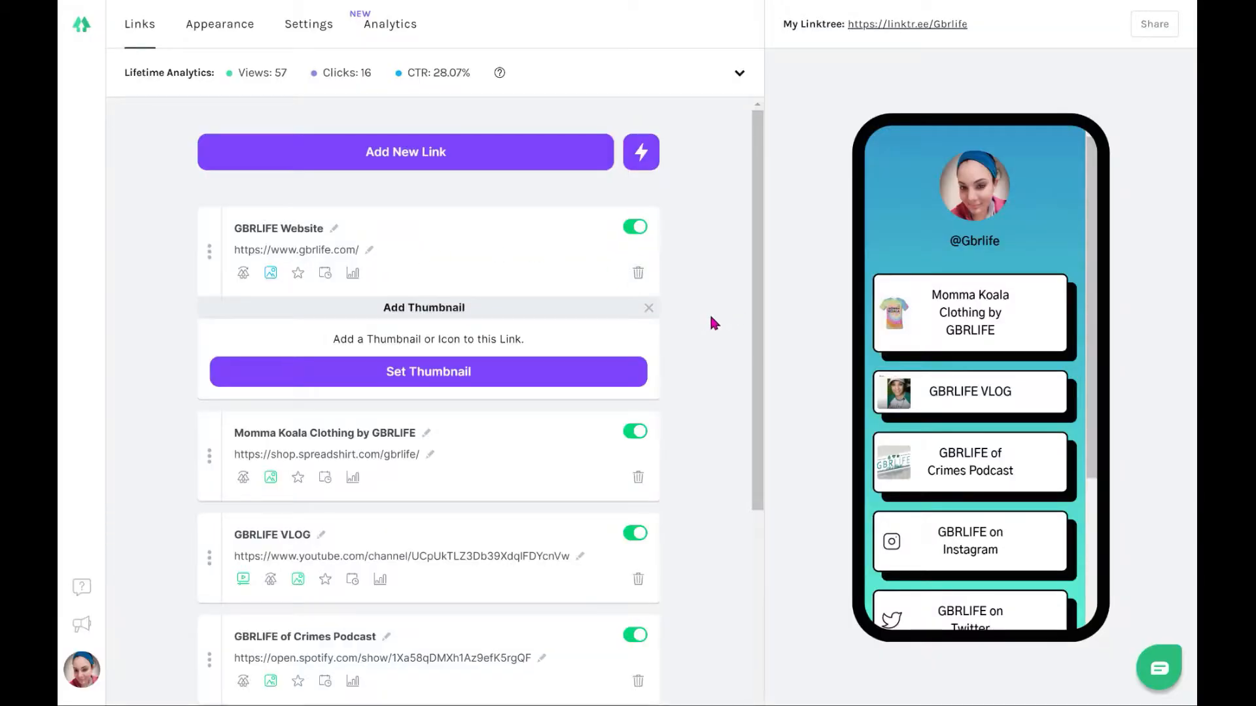
{"action": "left_click", "coordinate": [449, 371]}
{"action": "left_click", "coordinate": [651, 359]}
{"action": "left_click", "coordinate": [449, 261]}
{"action": "key", "text": "BackSpace"}
{"action": "key", "text": "BackSpace"}
{"action": "key", "text": "BackSpace"}
{"action": "key", "text": "BackSpace"}
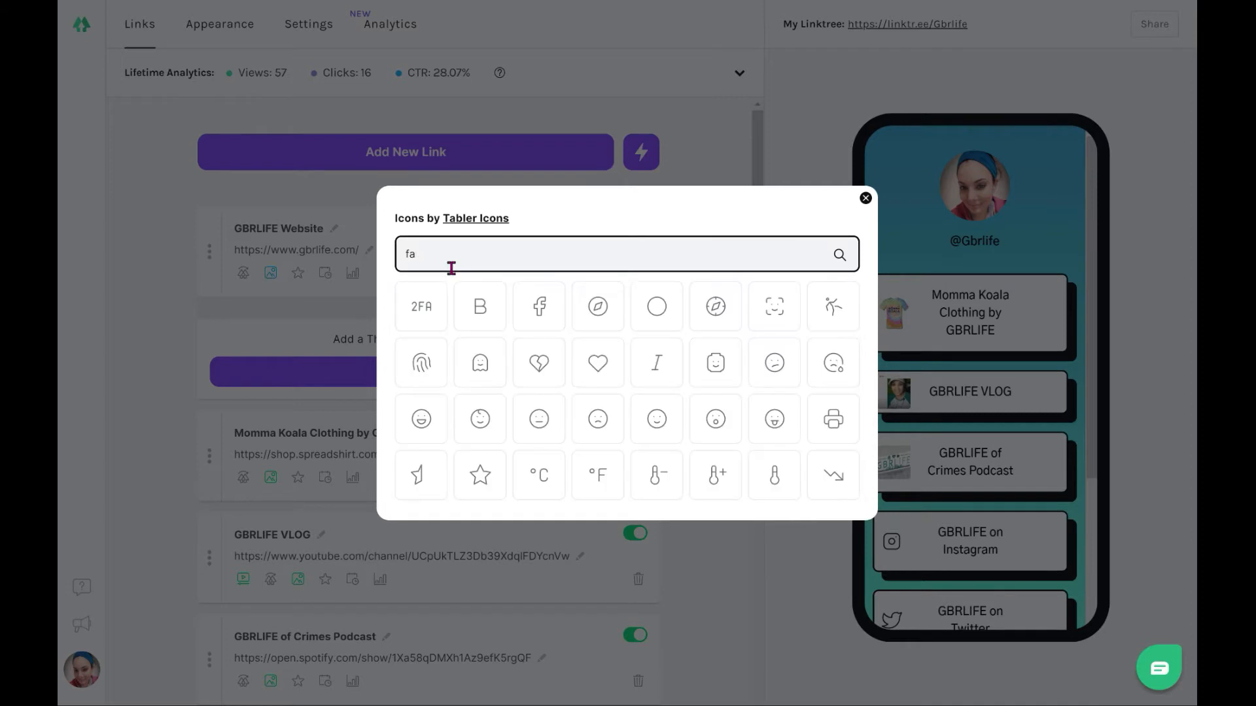
{"action": "key", "text": "BackSpace"}
{"action": "key", "text": "BackSpace"}
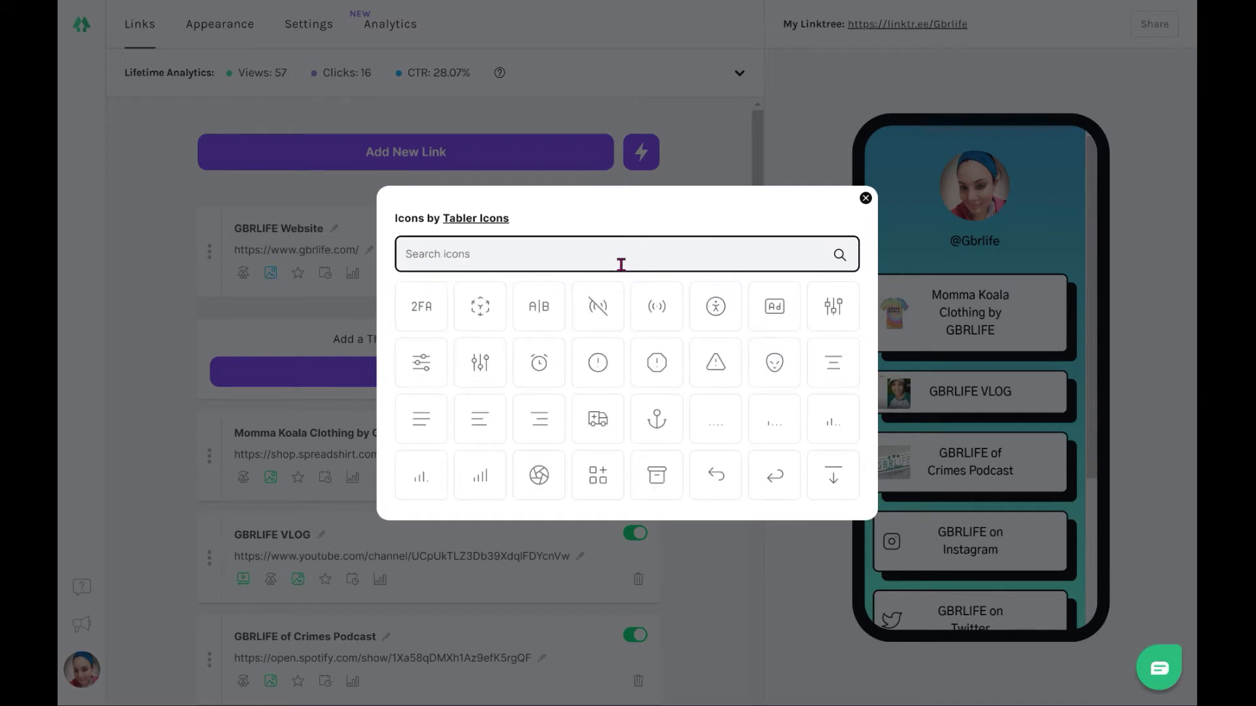
{"action": "type", "text": "face"}
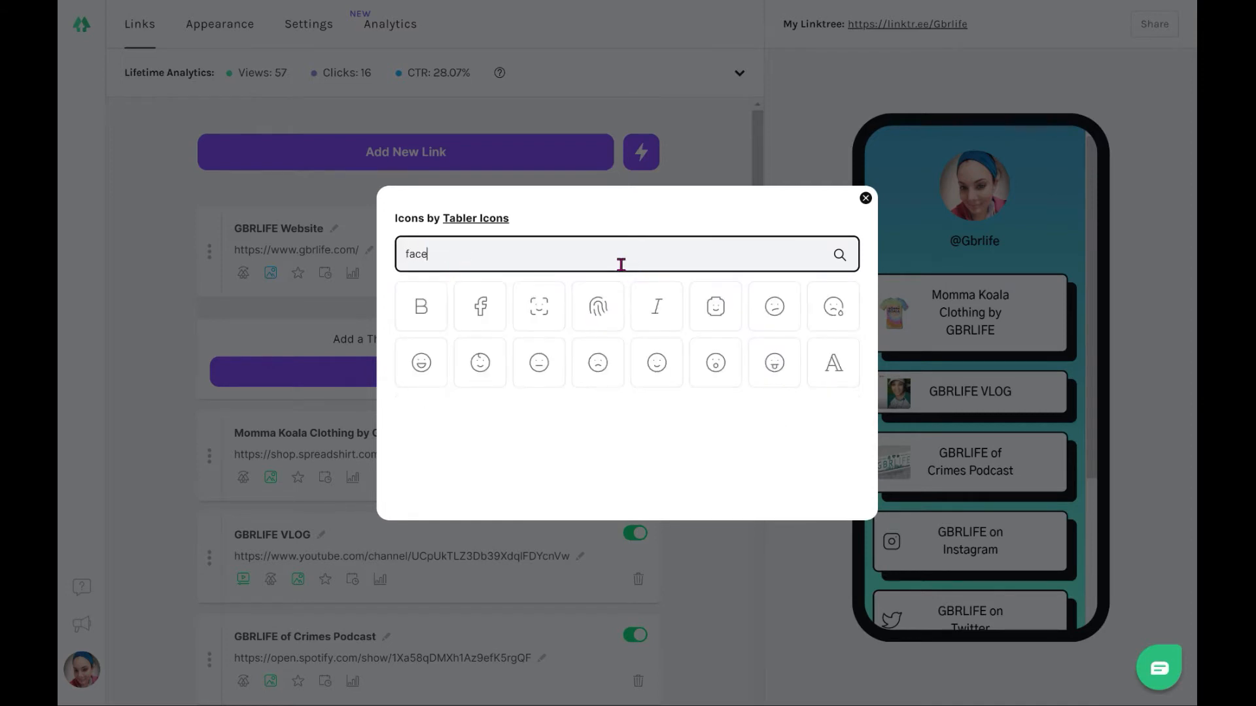
Clear the "face" search in the thumbnail icon library and search for "ins".
{"action": "left_click_drag", "start_coordinate": [474, 247], "coordinate": [353, 266]}
{"action": "left_click", "coordinate": [354, 265]}
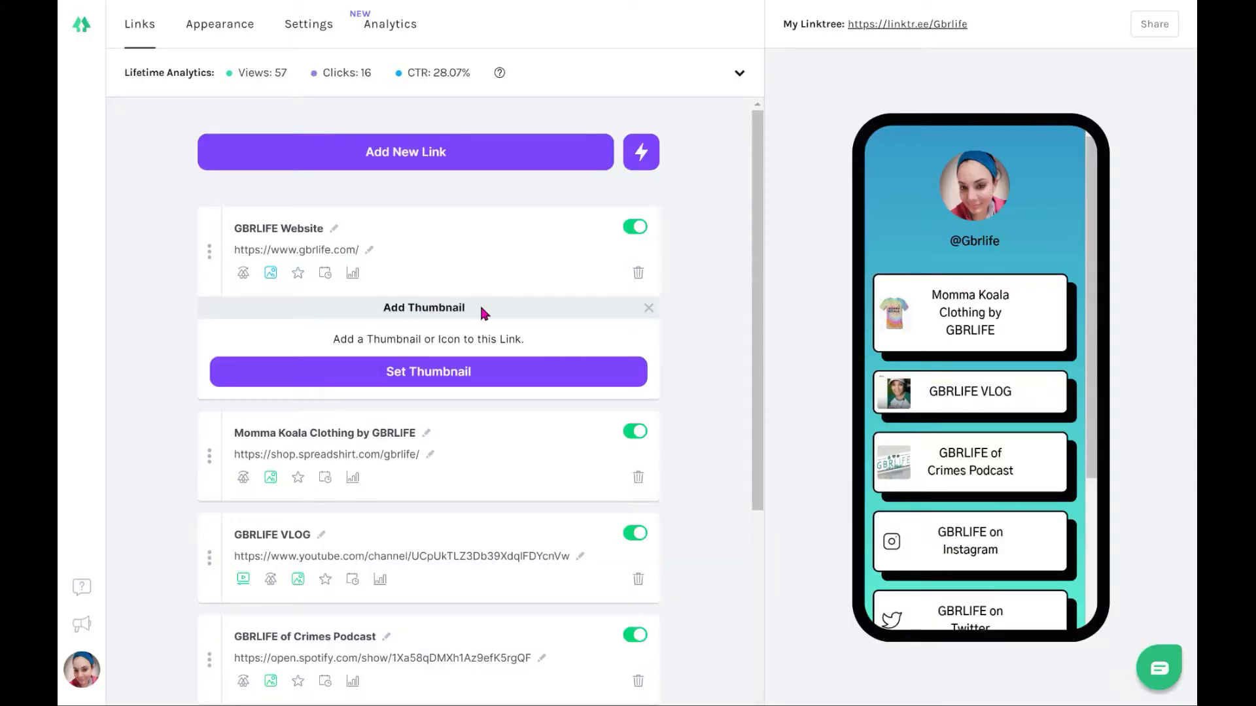
{"action": "left_click", "coordinate": [465, 367]}
{"action": "left_click", "coordinate": [658, 347]}
{"action": "left_click", "coordinate": [543, 259]}
{"action": "key", "text": "BackSpace"}
{"action": "key", "text": "BackSpace"}
{"action": "key", "text": "BackSpace"}
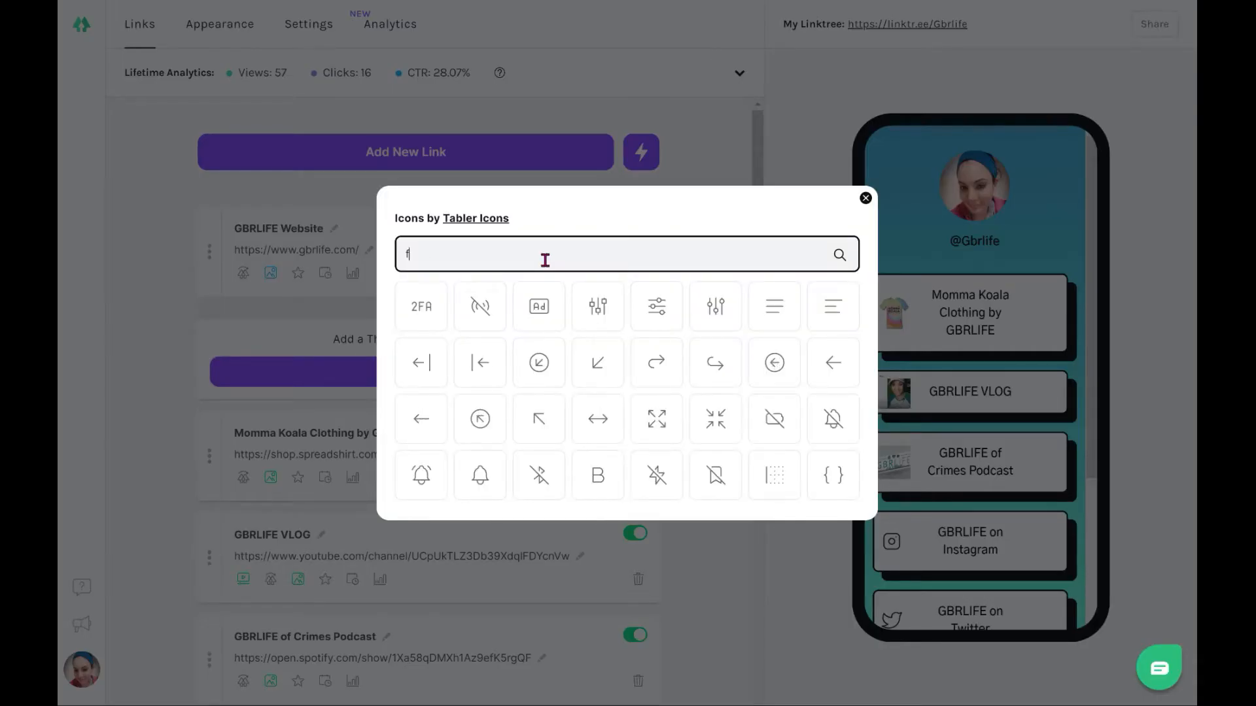
{"action": "key", "text": "BackSpace"}
{"action": "type", "text": "ins"}
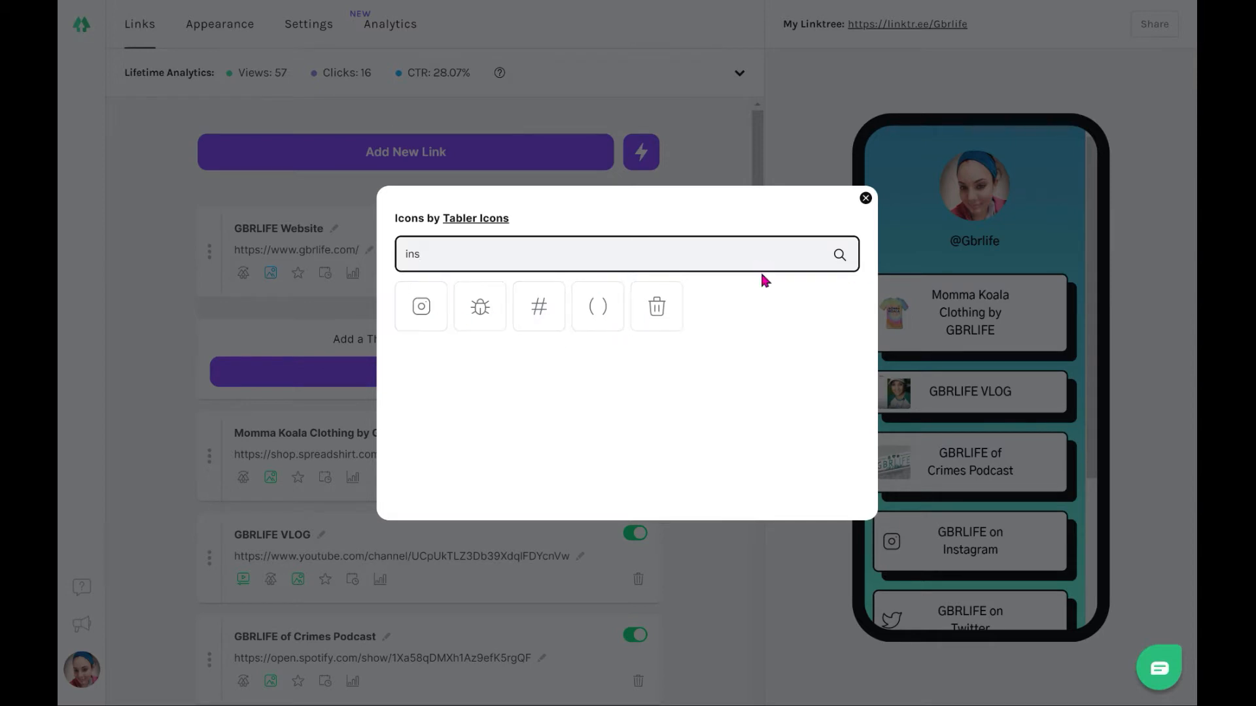
Clear the icon search, set the circled person accessibility icon as the GBRLIFE Website link's thumbnail, and refresh the Linktree preview.
{"action": "key", "text": "BackSpace"}
{"action": "key", "text": "BackSpace"}
{"action": "key", "text": "BackSpace"}
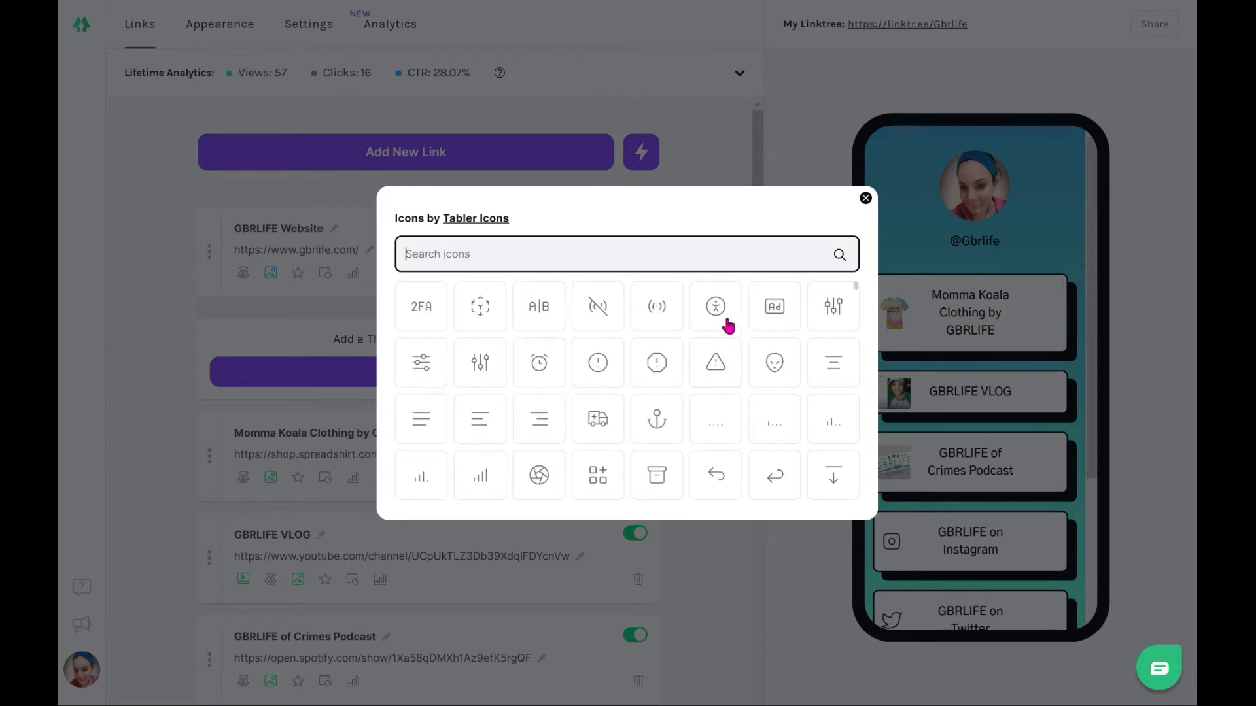
{"action": "left_click", "coordinate": [919, 333]}
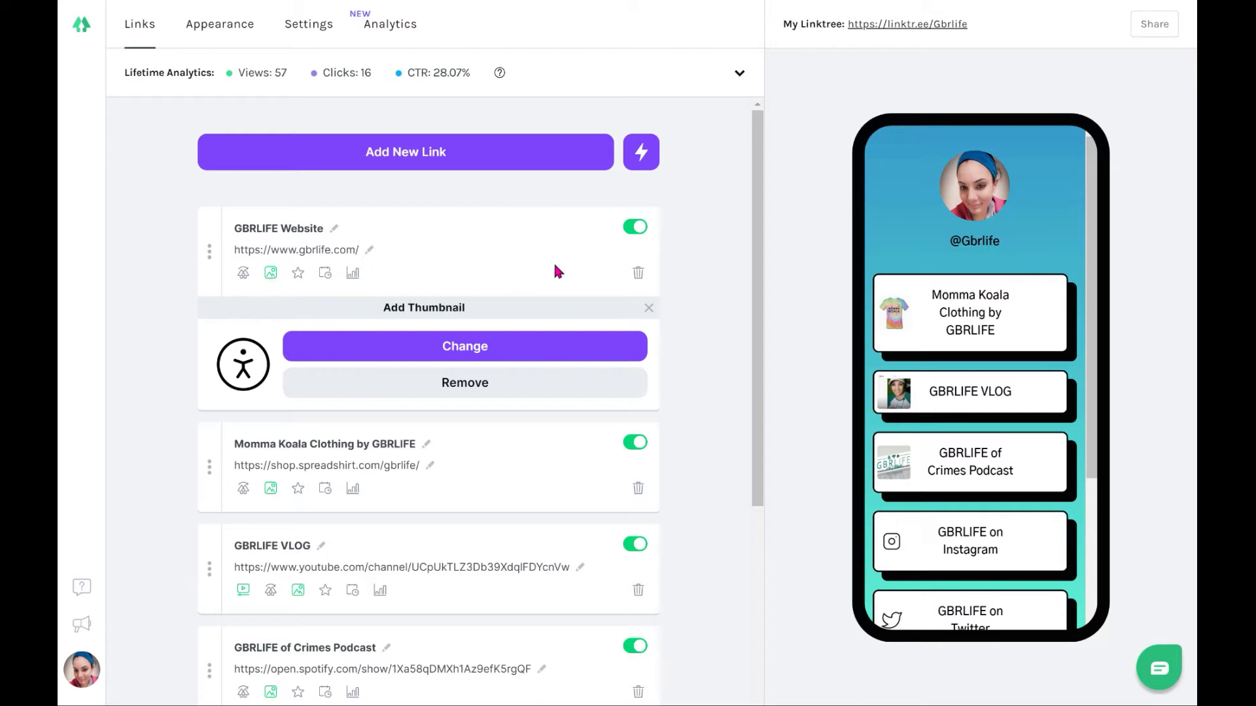
{"action": "left_click", "coordinate": [648, 312]}
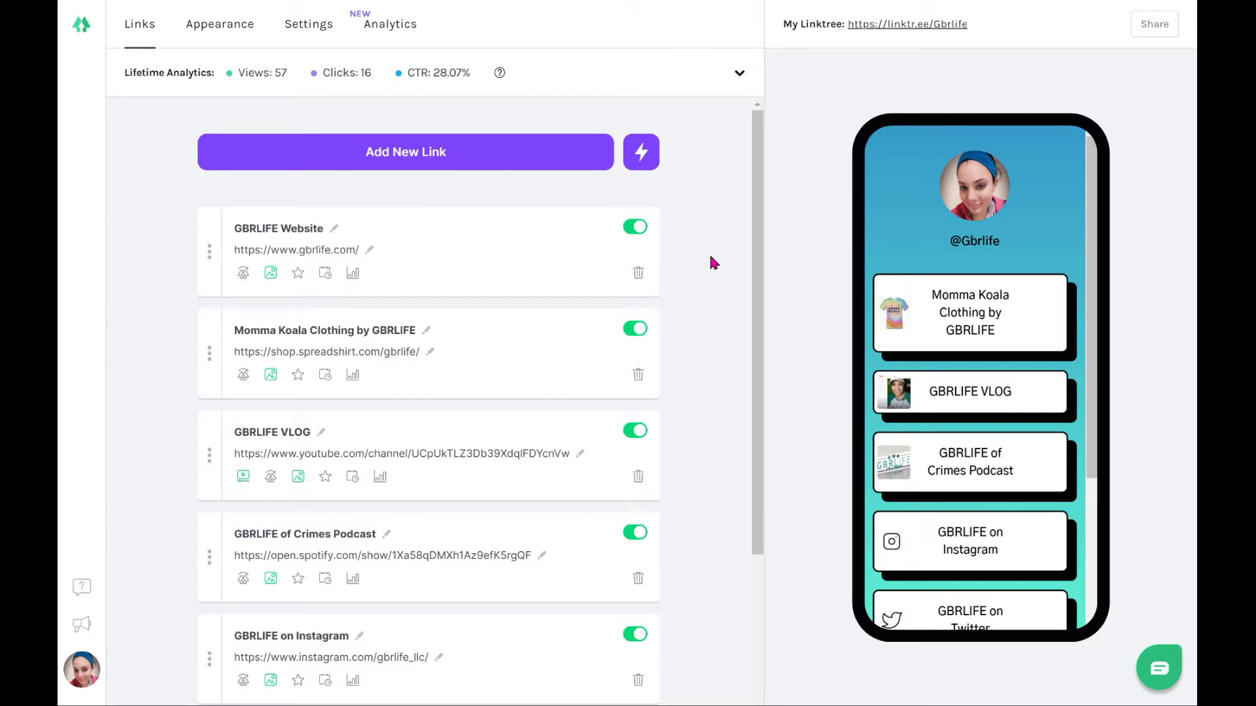
{"action": "left_click", "coordinate": [175, 21]}
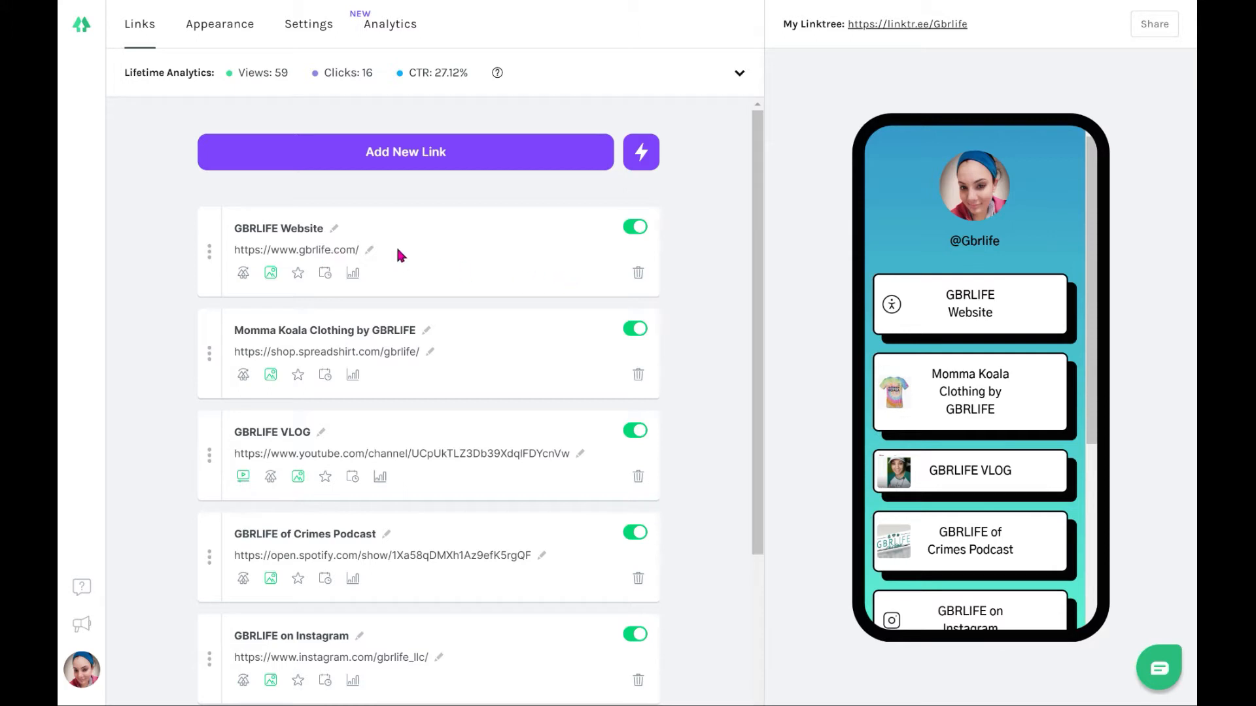
Examine the GBRLIFE Website link's scheduling options, including the start time zone, and its Leap Link option.
{"action": "left_click", "coordinate": [325, 274]}
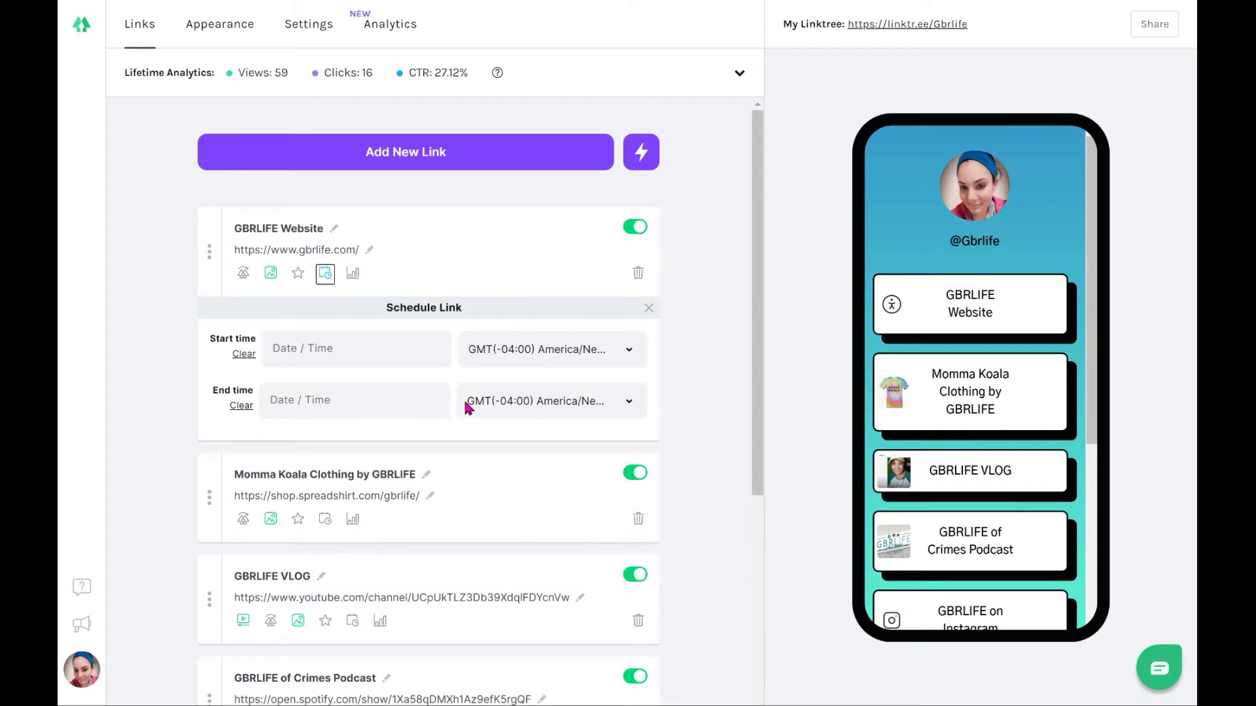
{"action": "left_click", "coordinate": [627, 350]}
{"action": "left_click", "coordinate": [648, 310]}
{"action": "left_click", "coordinate": [243, 272]}
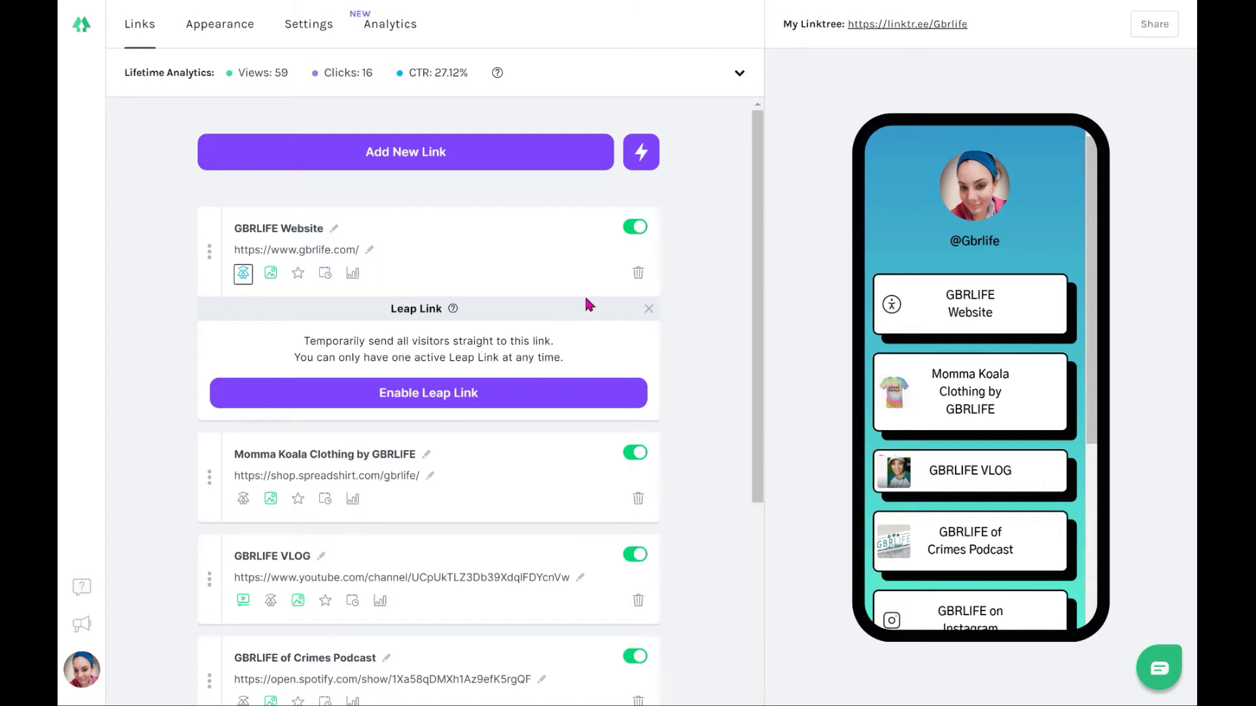
{"action": "left_click", "coordinate": [649, 309]}
Try the Wobble priority animation on the GBRLIFE Website link and reset it to None.
{"action": "left_click", "coordinate": [298, 274]}
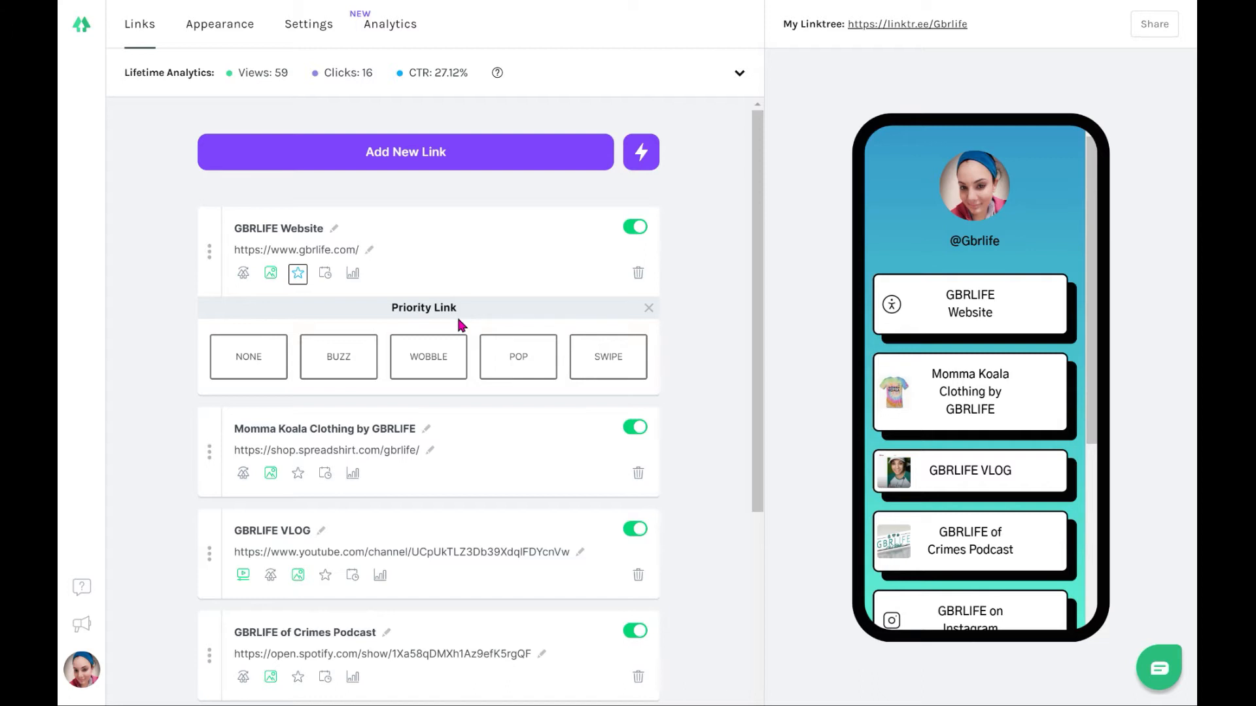
{"action": "left_click", "coordinate": [451, 367]}
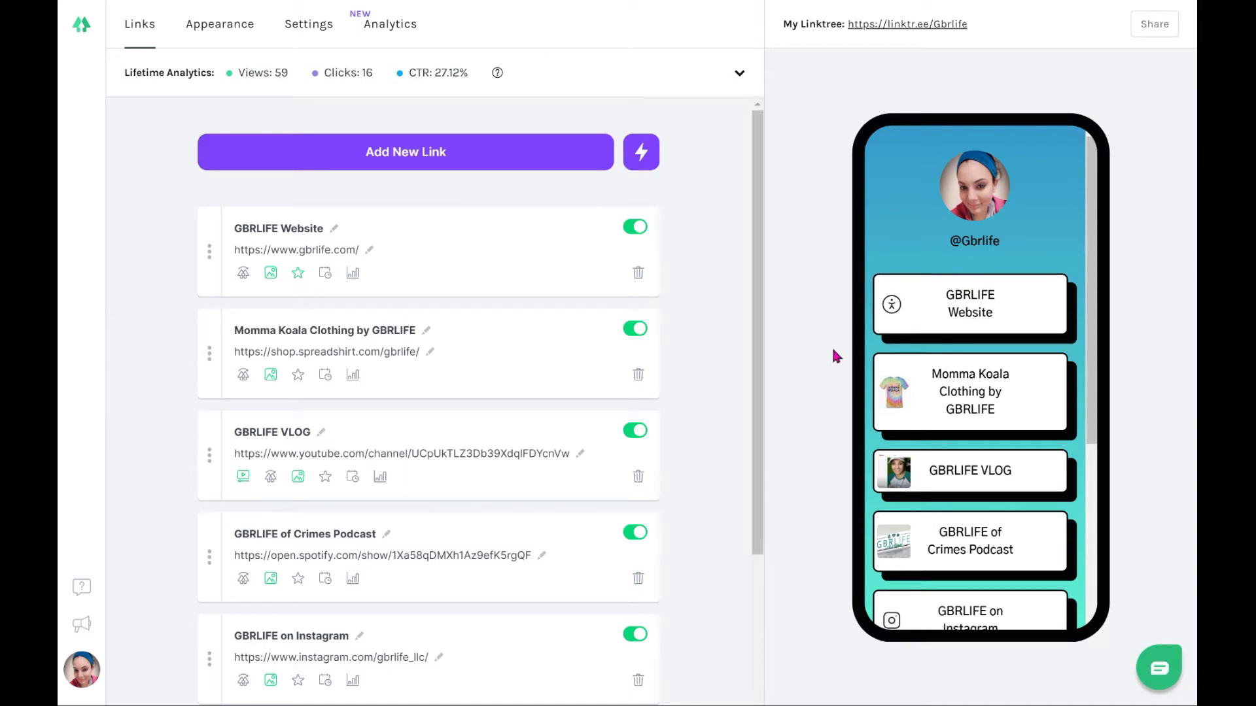
{"action": "left_click", "coordinate": [298, 274]}
{"action": "left_click", "coordinate": [252, 358]}
View the link analytics for GBRLIFE Website and for Momma Koala Clothing by GBRLIFE.
{"action": "left_click", "coordinate": [353, 274]}
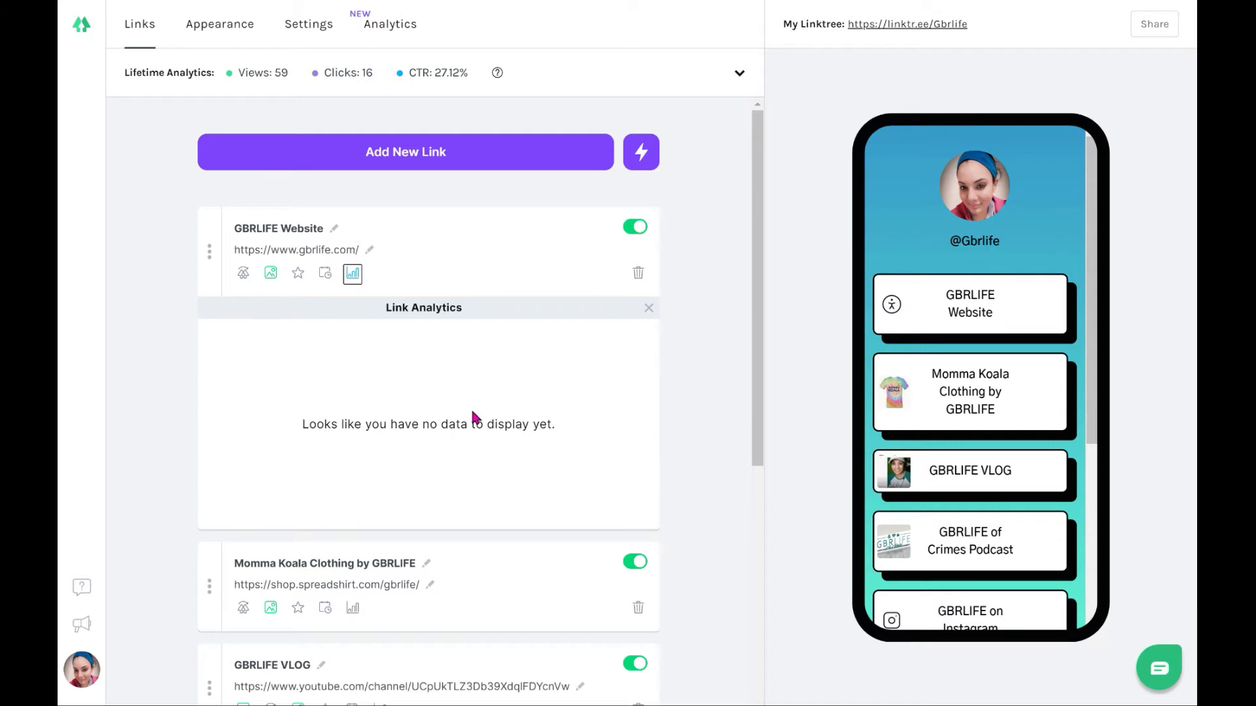
{"action": "left_click", "coordinate": [353, 275]}
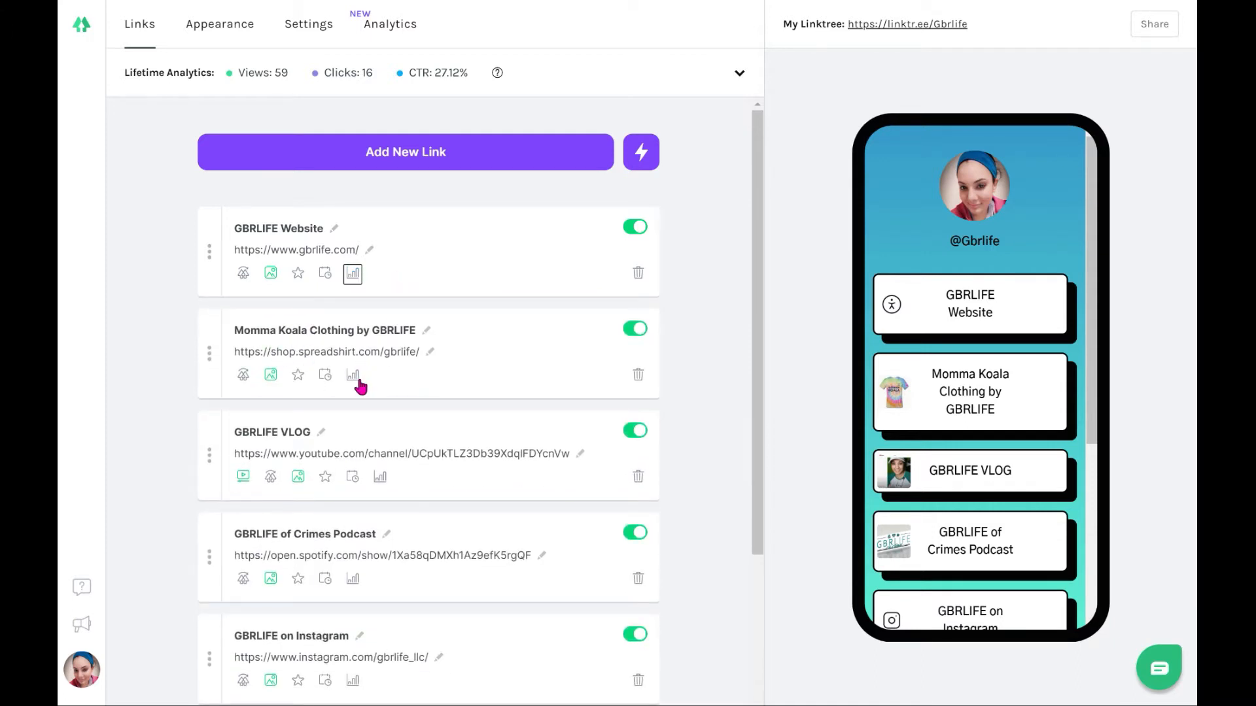
{"action": "left_click", "coordinate": [356, 380]}
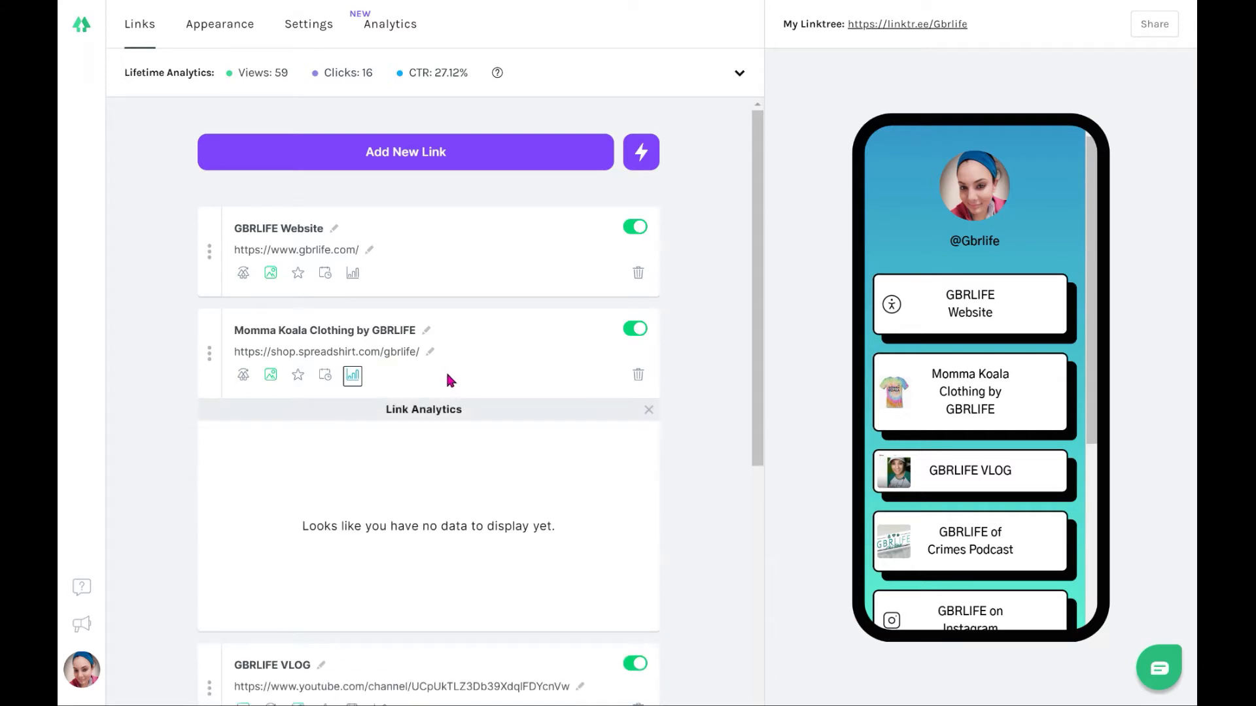
Close the link's analytics and examine the account's overall analytics, including the date range selector, activity and top locations.
{"action": "left_click", "coordinate": [353, 378]}
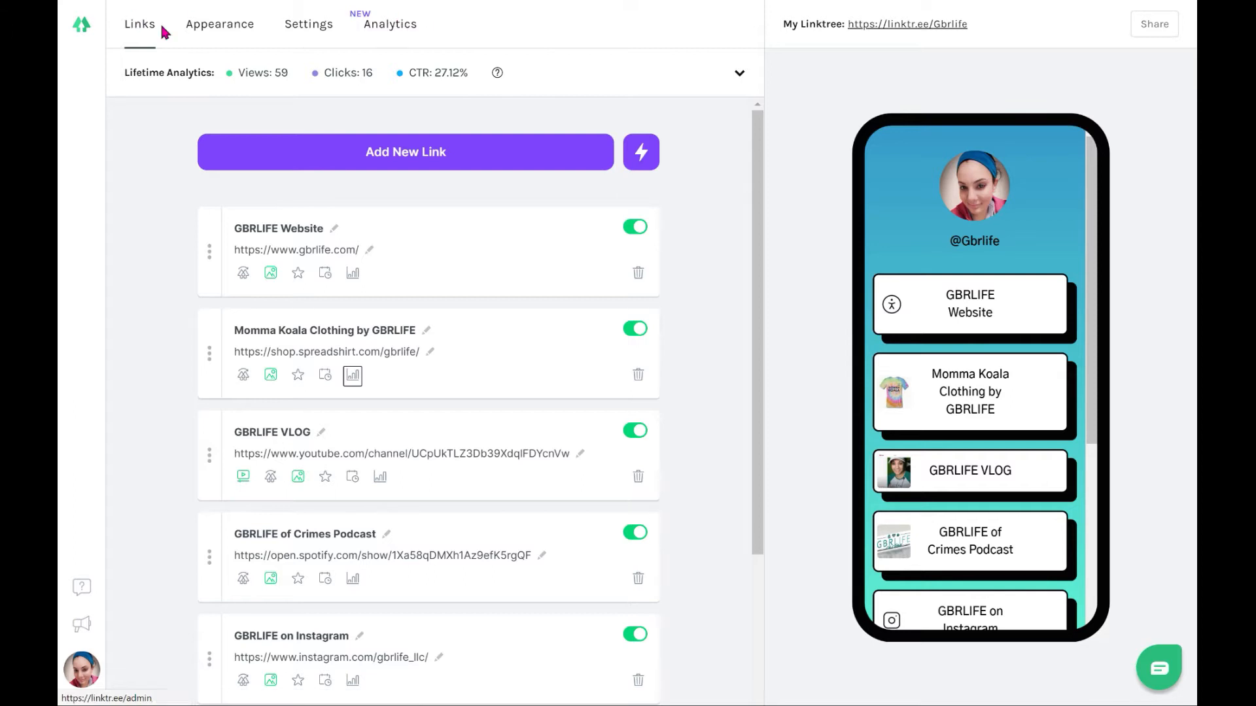
{"action": "left_click", "coordinate": [368, 32]}
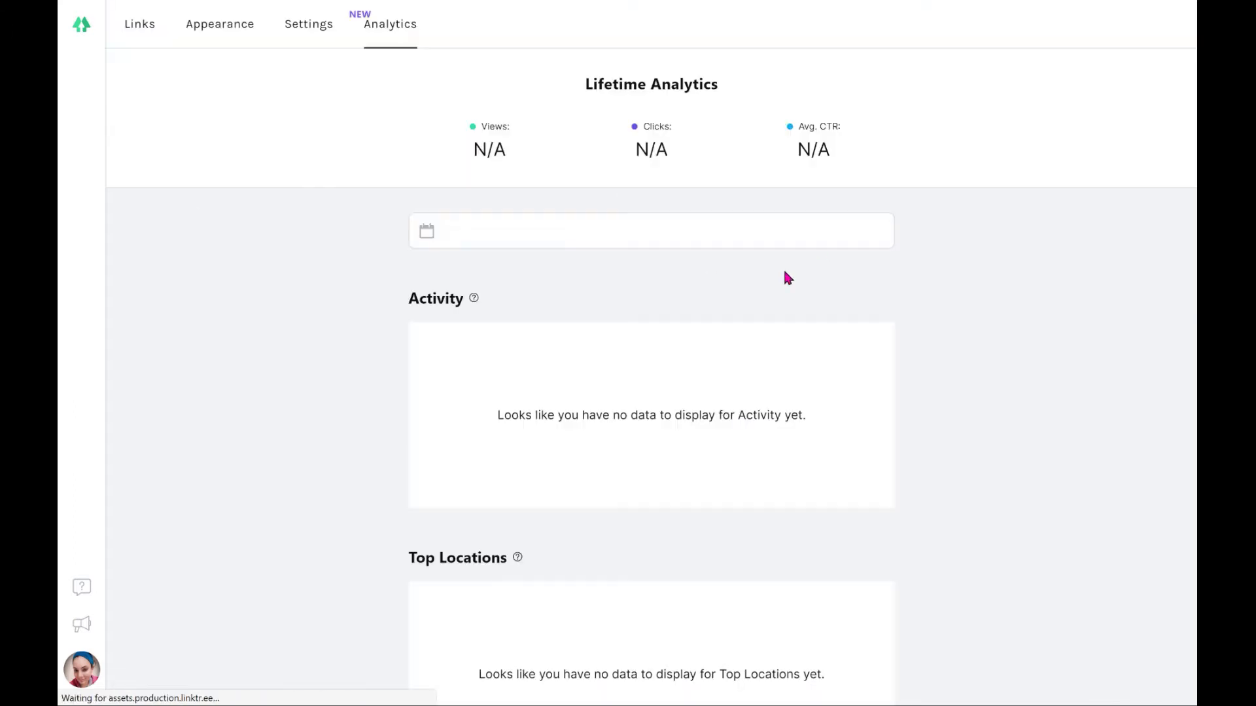
{"action": "left_click", "coordinate": [416, 235]}
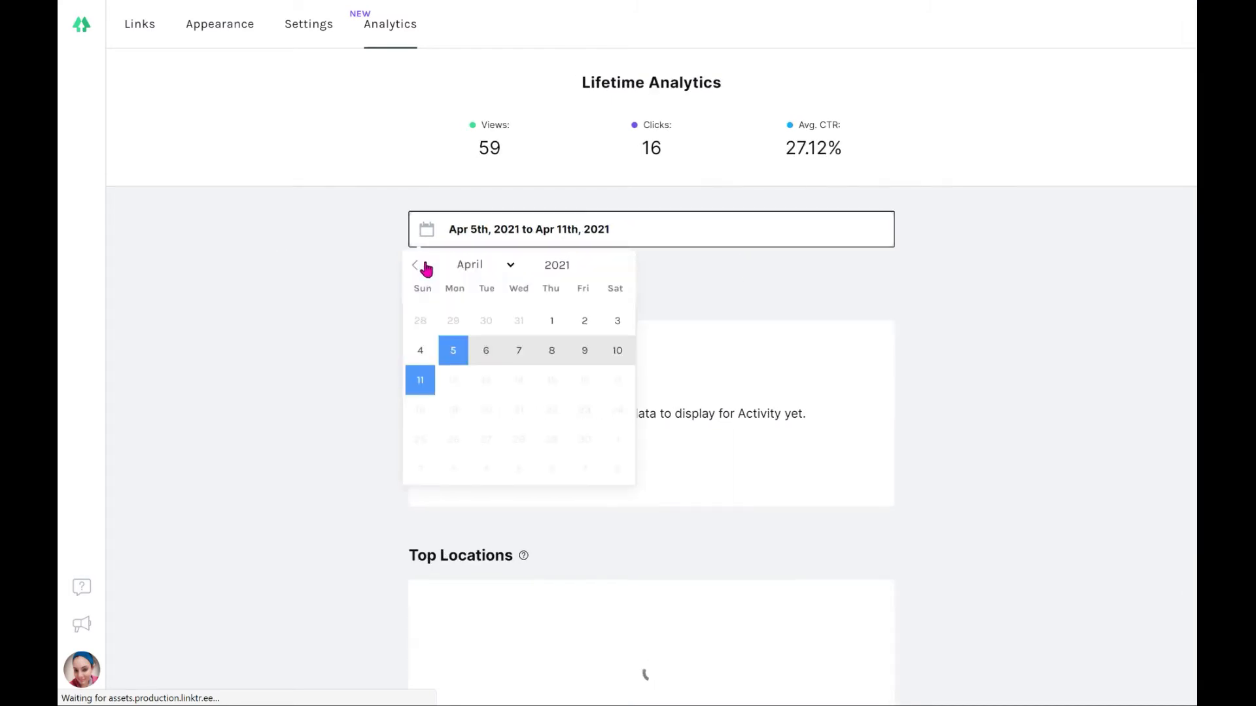
{"action": "left_click", "coordinate": [271, 288]}
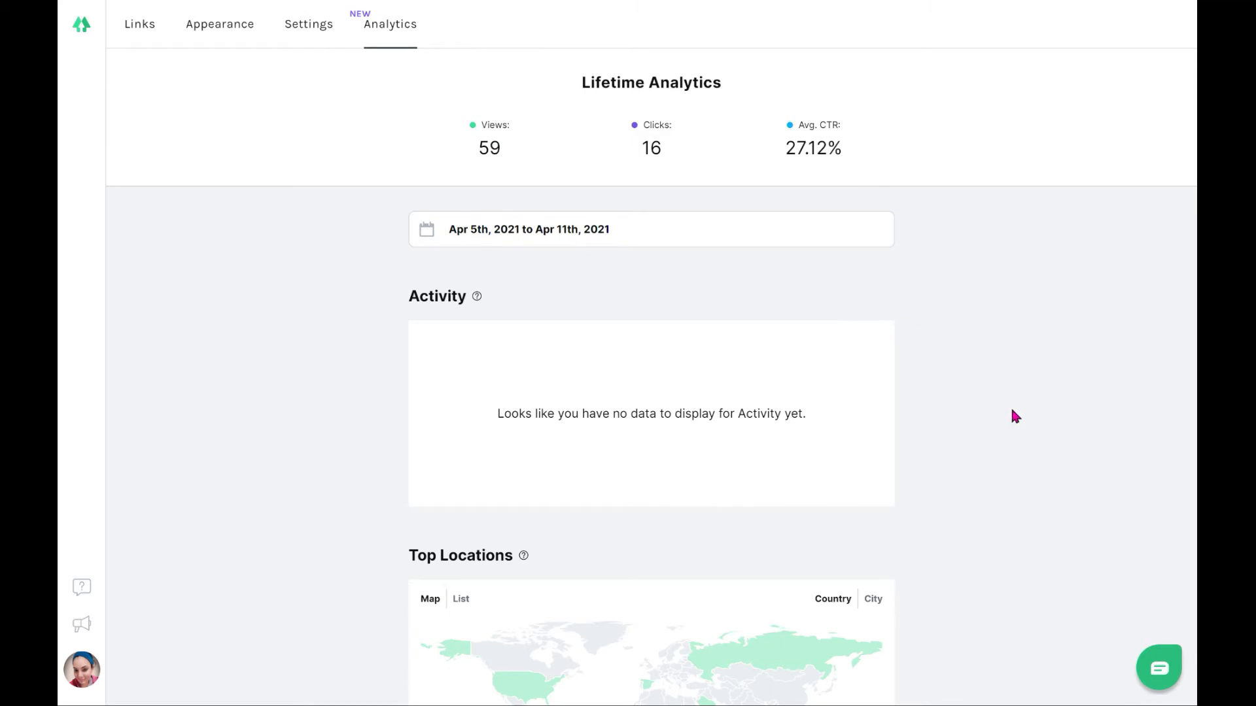
{"action": "scroll", "coordinate": [1012, 399], "scroll_direction": "down", "scroll_amount": 1}
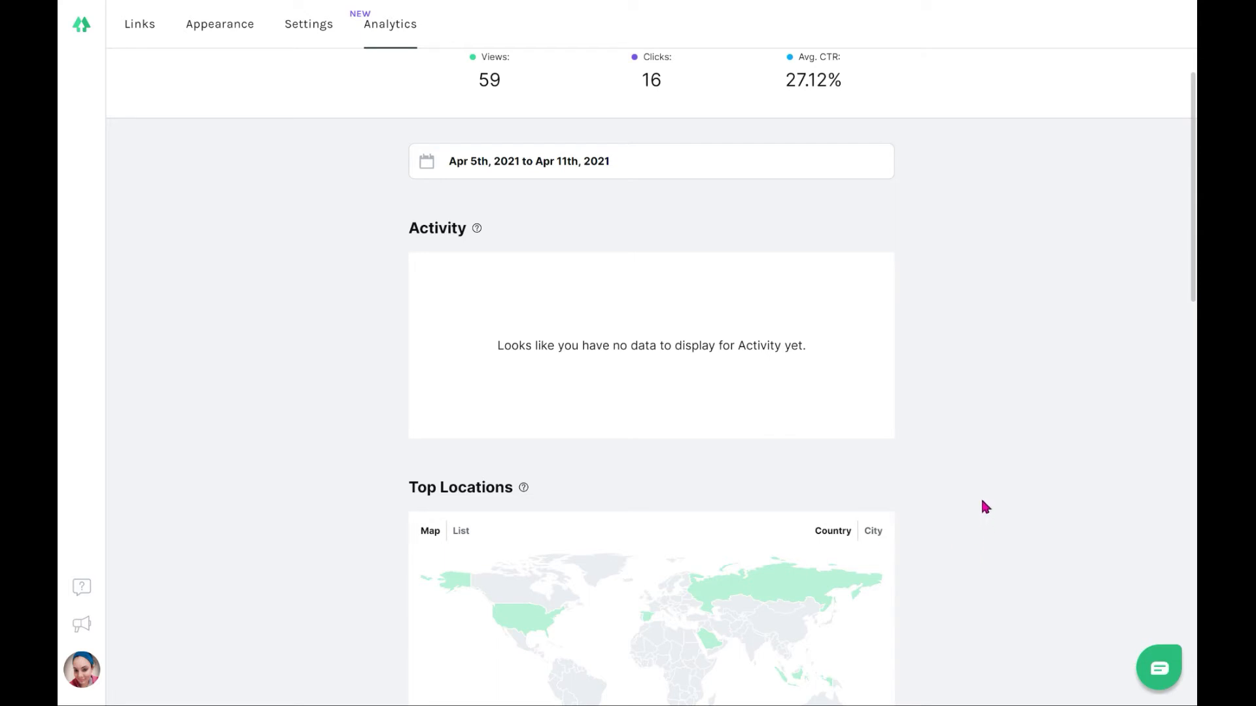
{"action": "scroll", "coordinate": [985, 507], "scroll_direction": "up", "scroll_amount": 1}
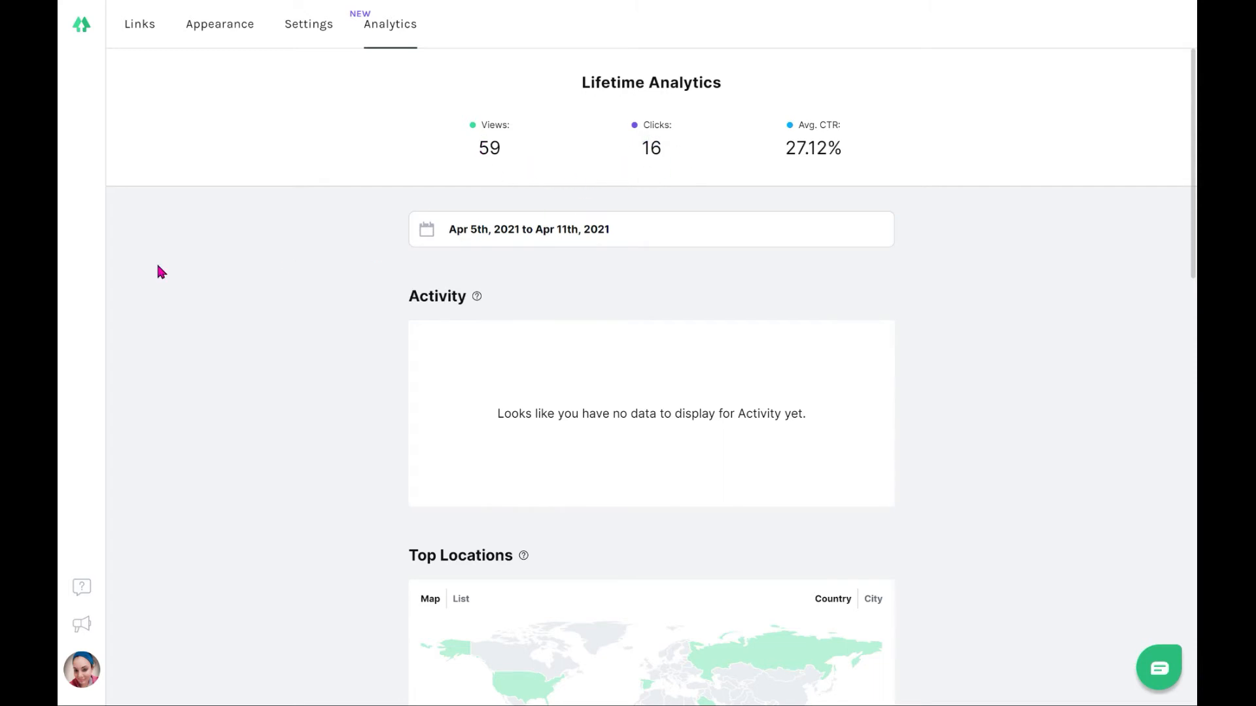
Enter "Hello World!" as the bio in the profile's appearance settings.
{"action": "left_click", "coordinate": [222, 26]}
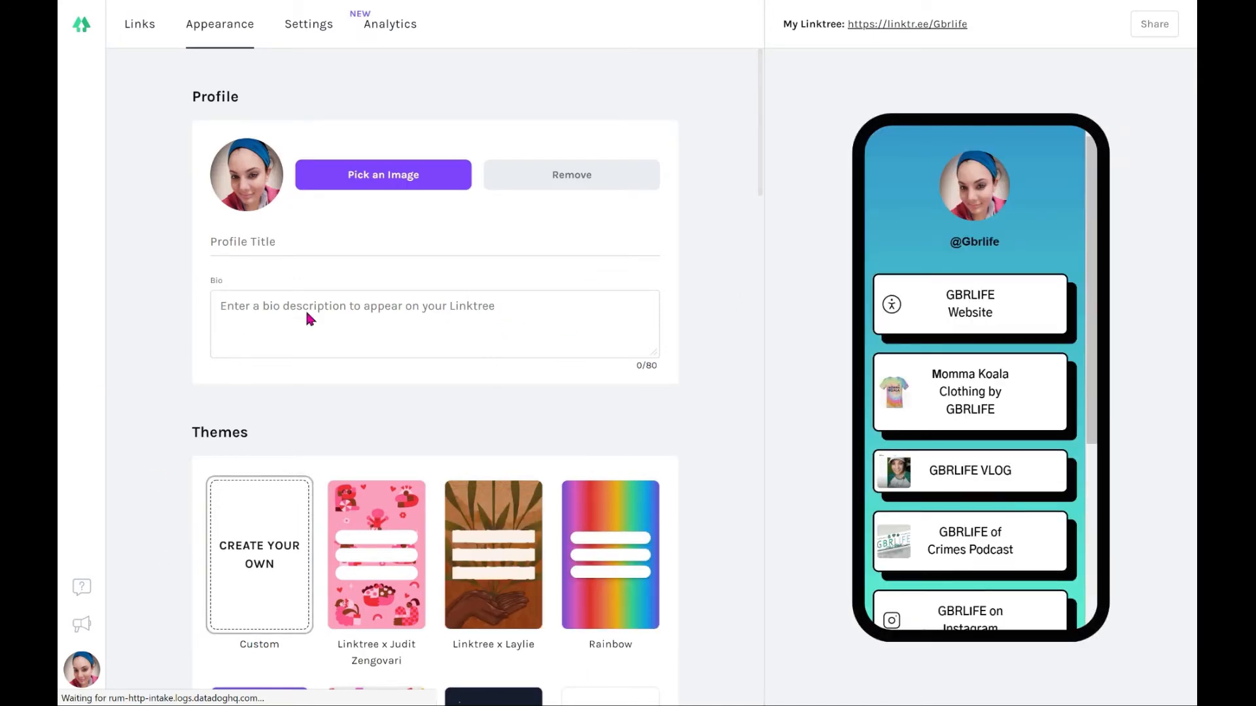
{"action": "left_click", "coordinate": [272, 324]}
{"action": "type", "text": "Hellow Work"}
{"action": "key", "text": "BackSpace"}
{"action": "key", "text": "BackSpace"}
{"action": "key", "text": "BackSpace"}
{"action": "key", "text": "BackSpace"}
{"action": "key", "text": "BackSpace"}
{"action": "key", "text": "BackSpace"}
{"action": "type", "text": "Work"}
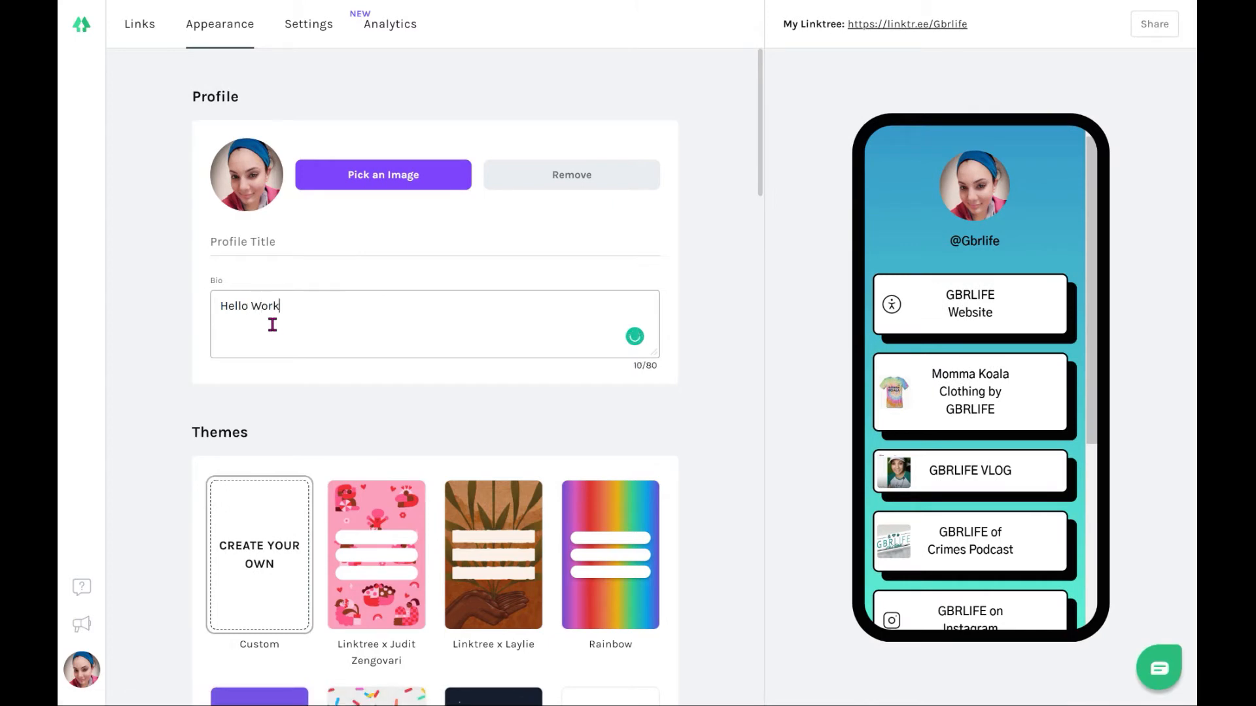
{"action": "key", "text": "BackSpace"}
{"action": "type", "text": "ld!"}
{"action": "left_click", "coordinate": [705, 402]}
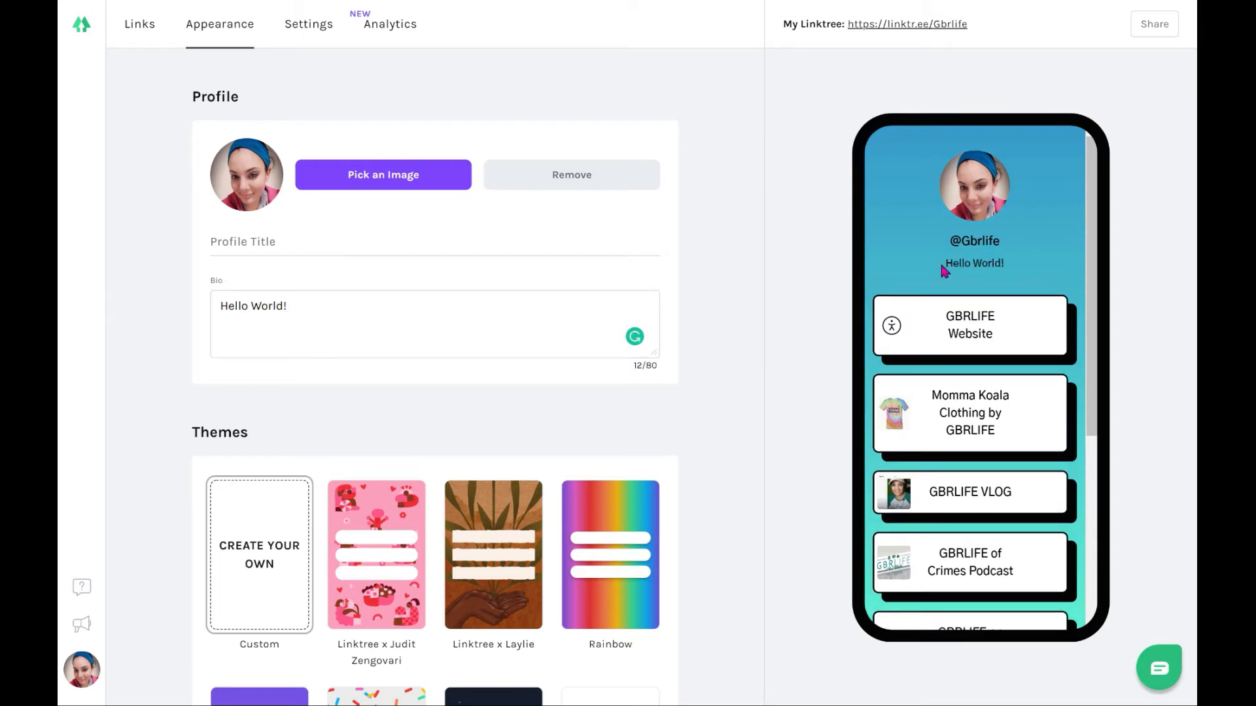
Try the 3D Blocks theme on the Linktree profile.
{"action": "scroll", "coordinate": [679, 336], "scroll_direction": "down", "scroll_amount": 2}
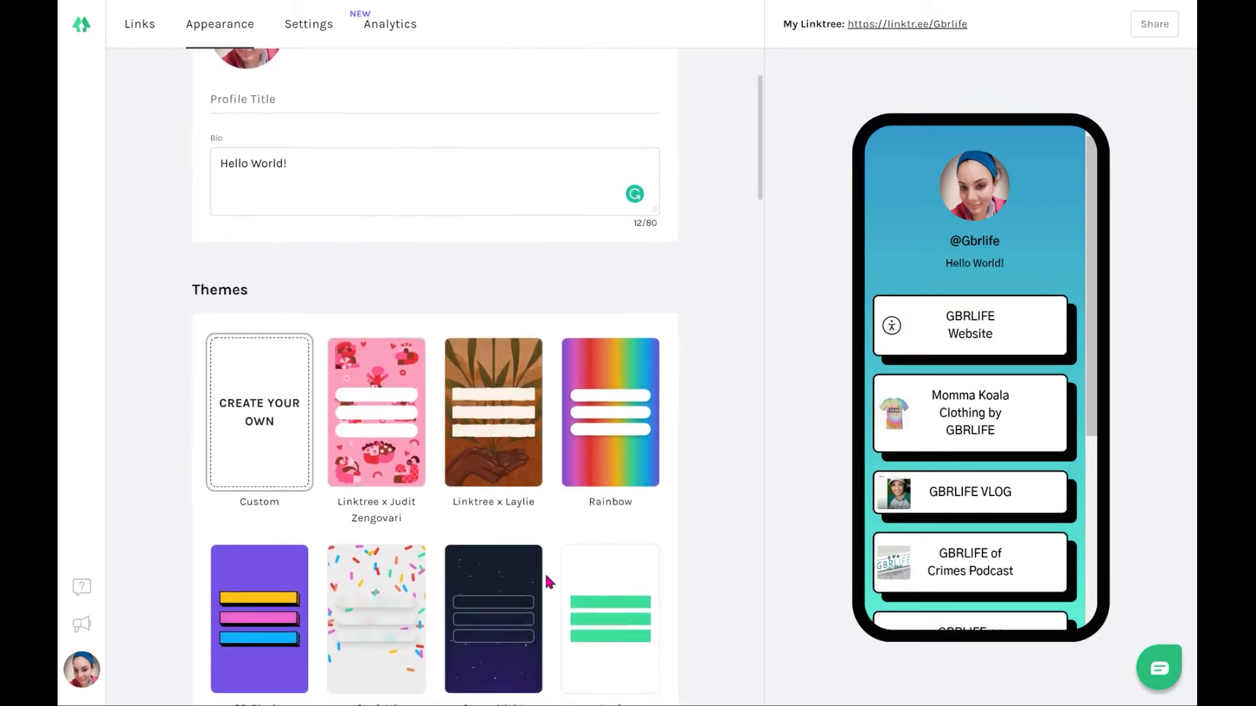
{"action": "scroll", "coordinate": [502, 490], "scroll_direction": "down", "scroll_amount": 4}
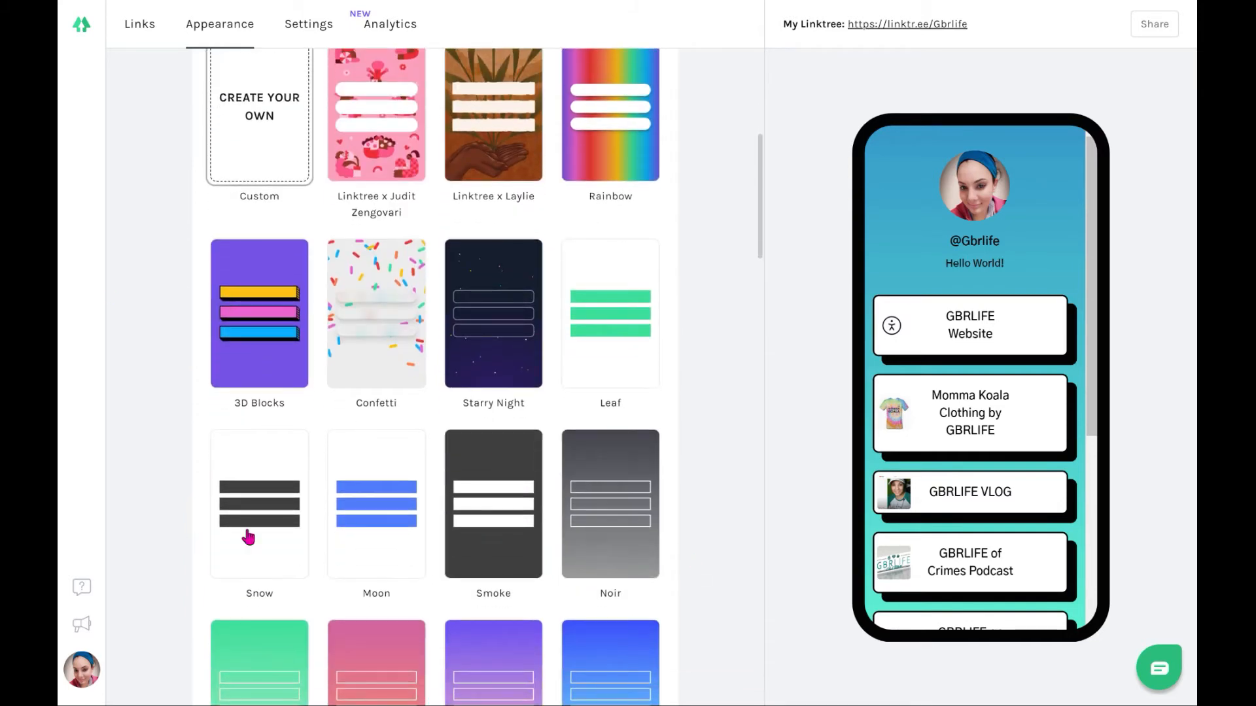
{"action": "left_click", "coordinate": [234, 342]}
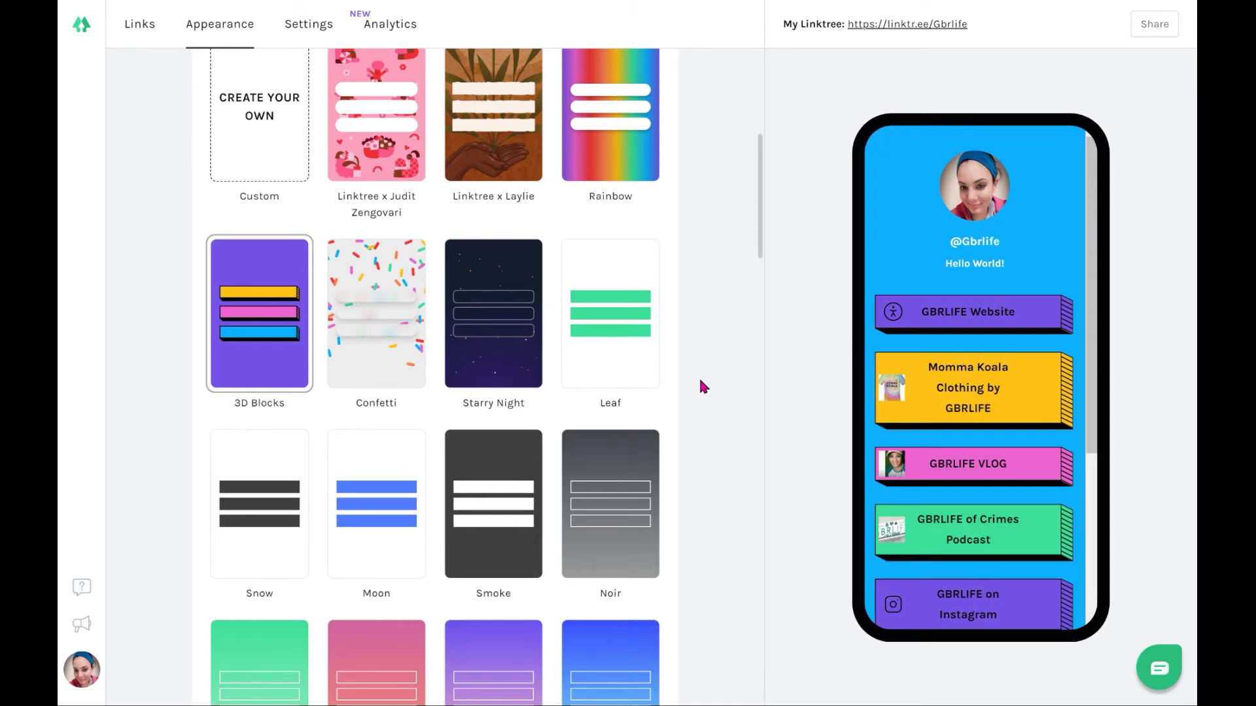
Set the custom appearance background to Waves.
{"action": "scroll", "coordinate": [719, 327], "scroll_direction": "down", "scroll_amount": 4}
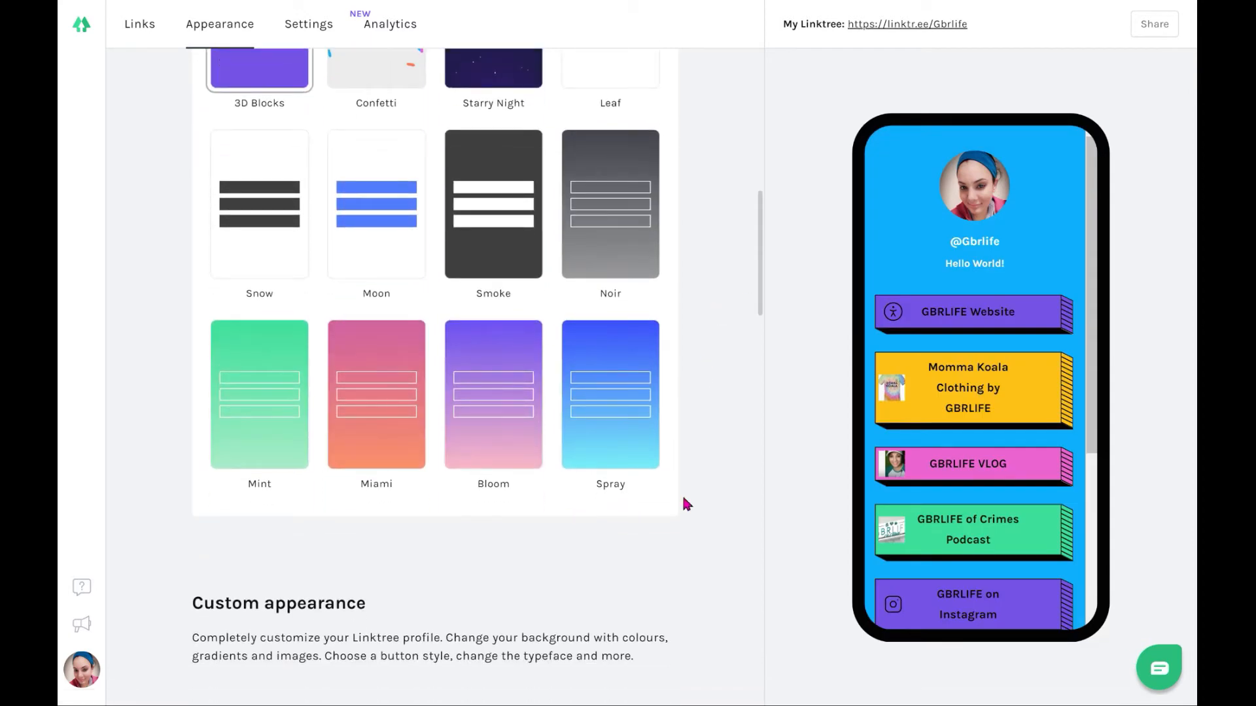
{"action": "scroll", "coordinate": [693, 458], "scroll_direction": "down", "scroll_amount": 7}
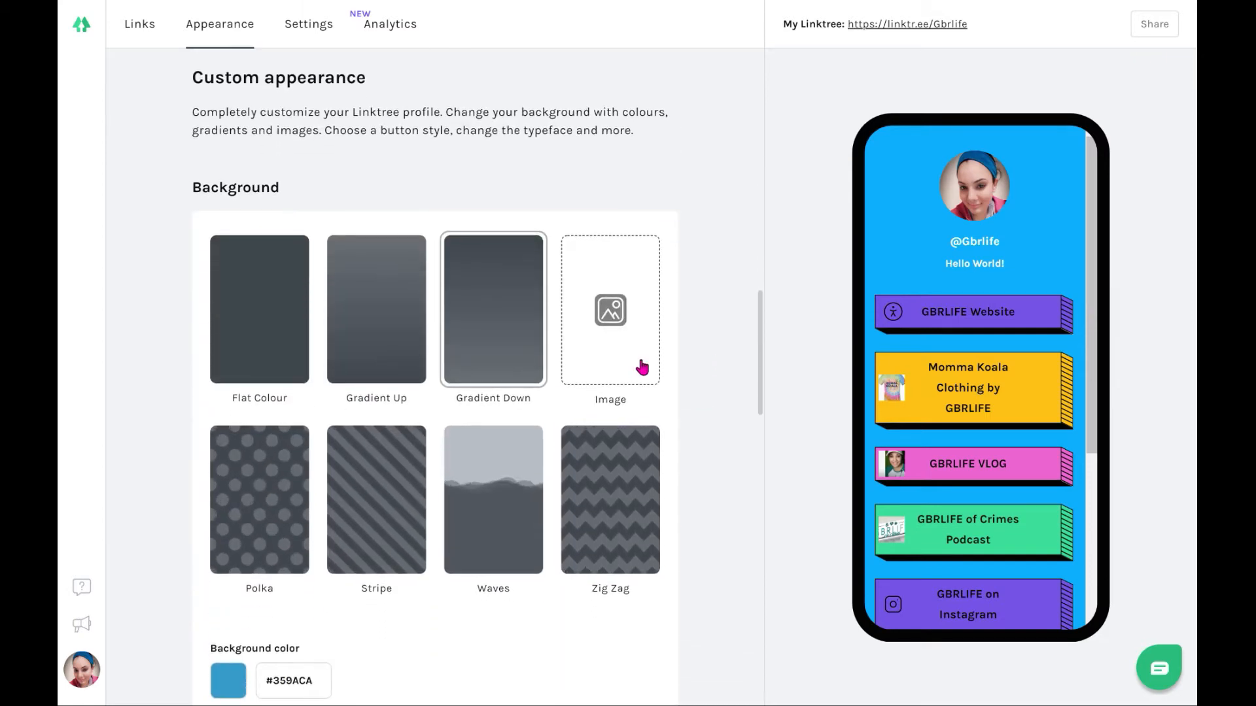
{"action": "scroll", "coordinate": [383, 484], "scroll_direction": "down", "scroll_amount": 3}
{"action": "left_click", "coordinate": [466, 372]}
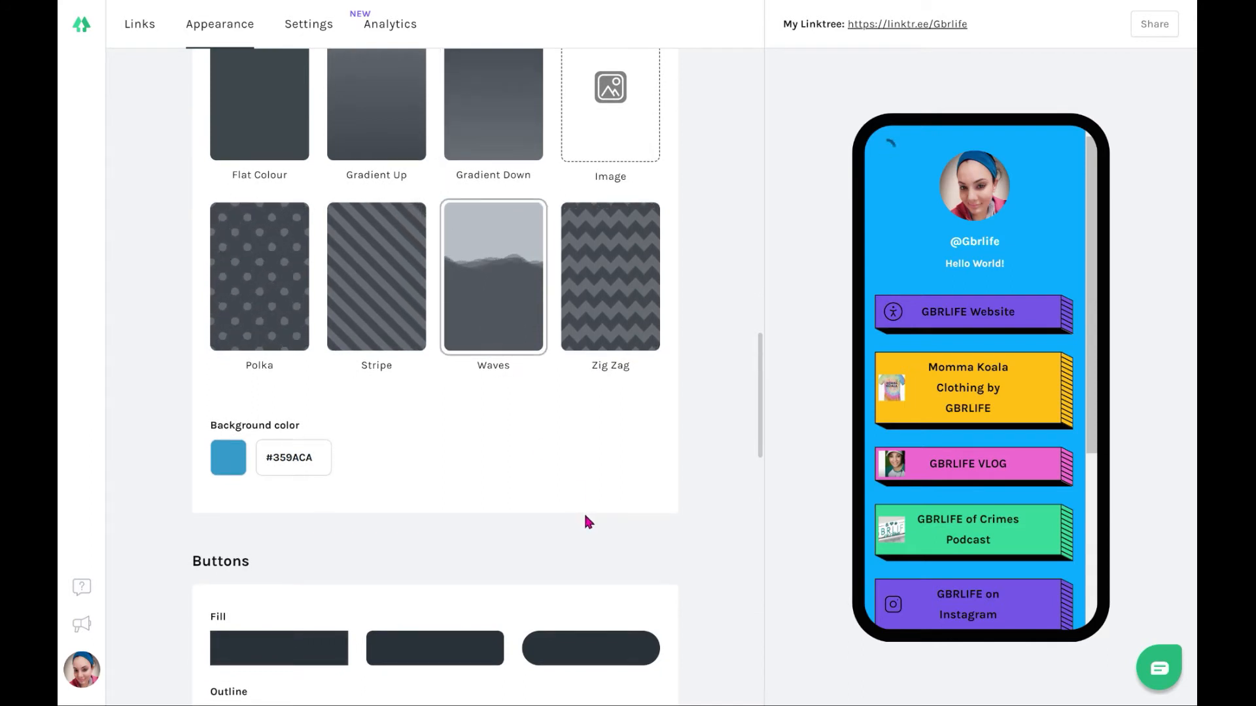
Apply the filled Special button style with wavy upper and lower edges to the links.
{"action": "scroll", "coordinate": [470, 461], "scroll_direction": "down", "scroll_amount": 4}
{"action": "scroll", "coordinate": [469, 458], "scroll_direction": "down", "scroll_amount": 2}
{"action": "left_click", "coordinate": [490, 580]}
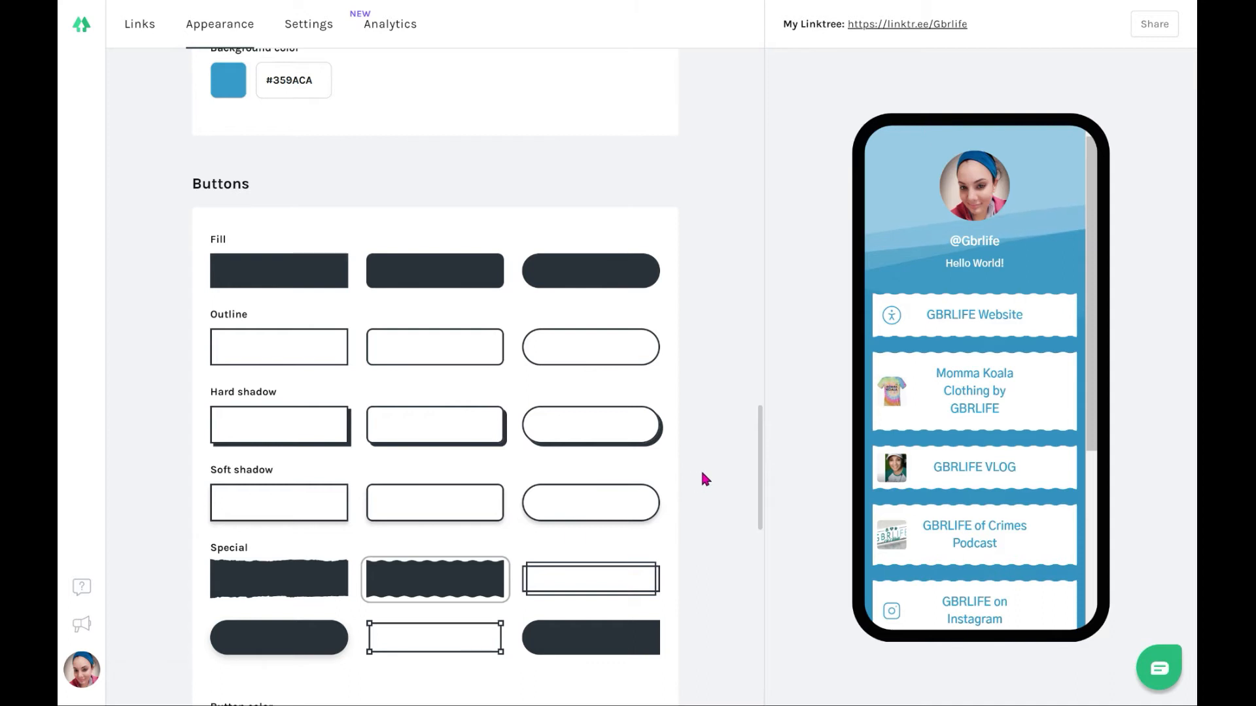
Try the Courgette font for the profile and change it to Karla.
{"action": "left_click_drag", "start_coordinate": [760, 471], "coordinate": [757, 628]}
{"action": "right_click", "coordinate": [760, 574]}
{"action": "left_click", "coordinate": [757, 575]}
{"action": "left_click", "coordinate": [454, 281]}
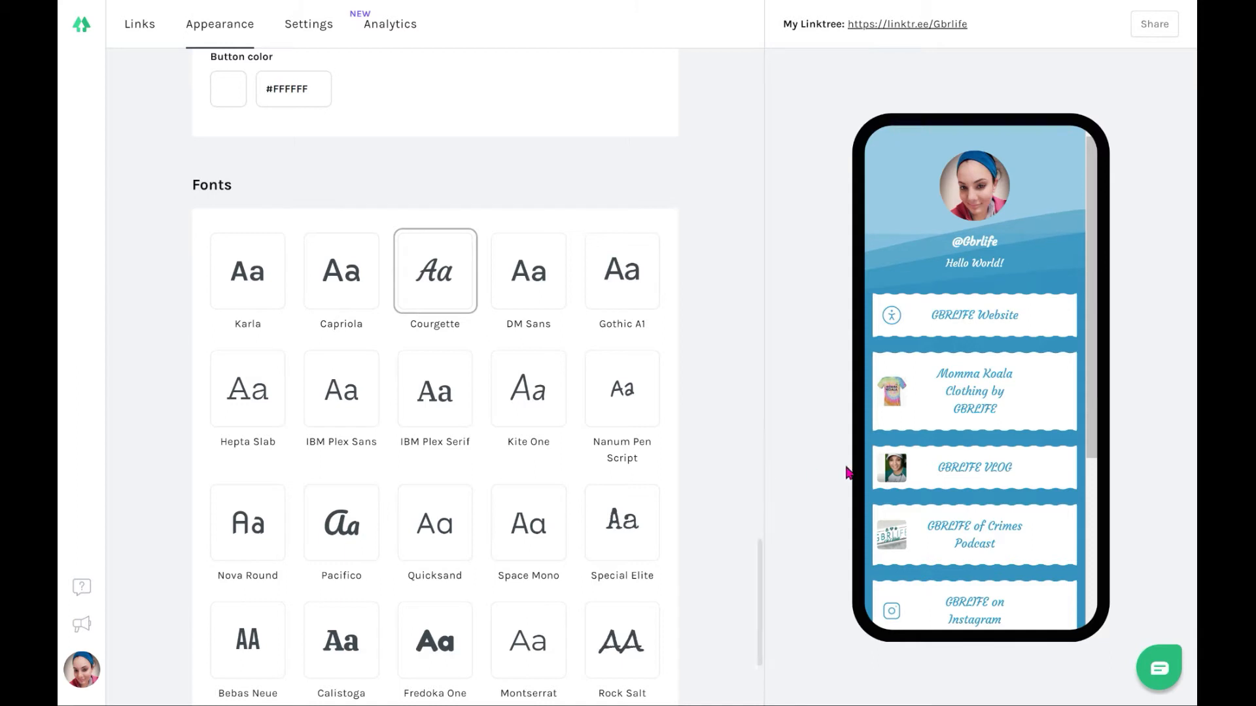
{"action": "left_click", "coordinate": [246, 299]}
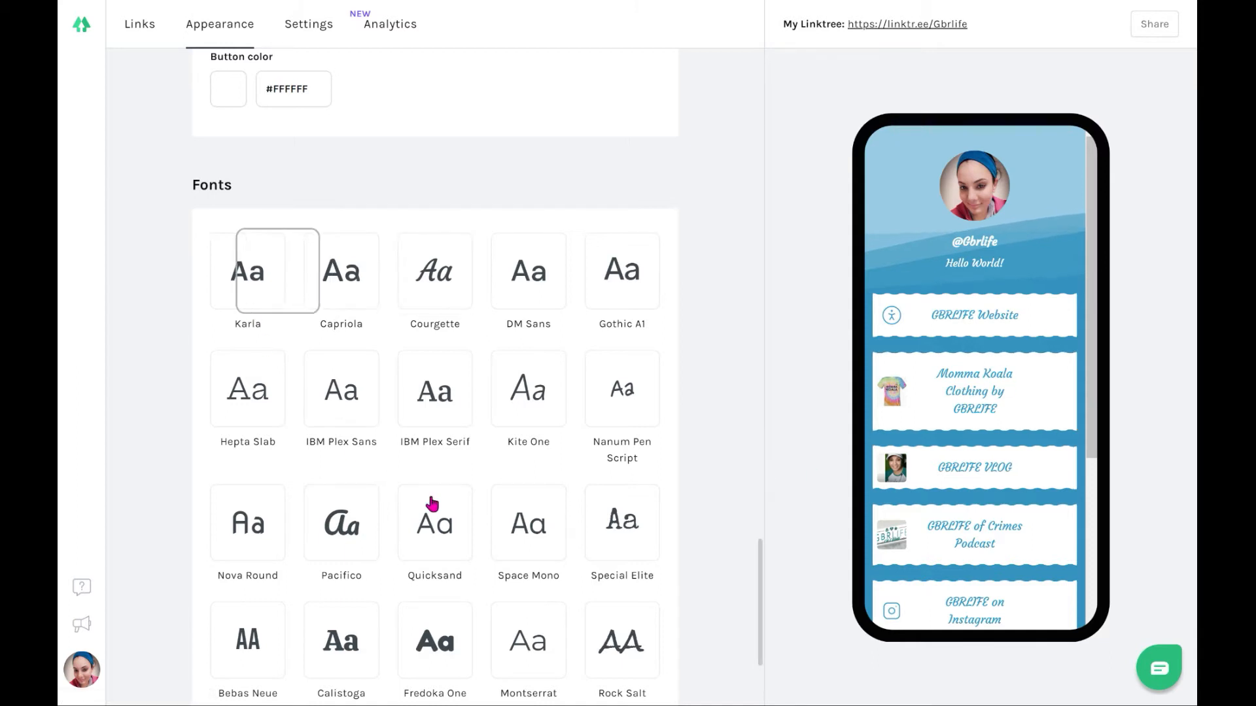
Examine the background colour picker, the font choices, the option to hide the Linktree logo, and the profile preview.
{"action": "left_click_drag", "start_coordinate": [761, 592], "coordinate": [761, 437]}
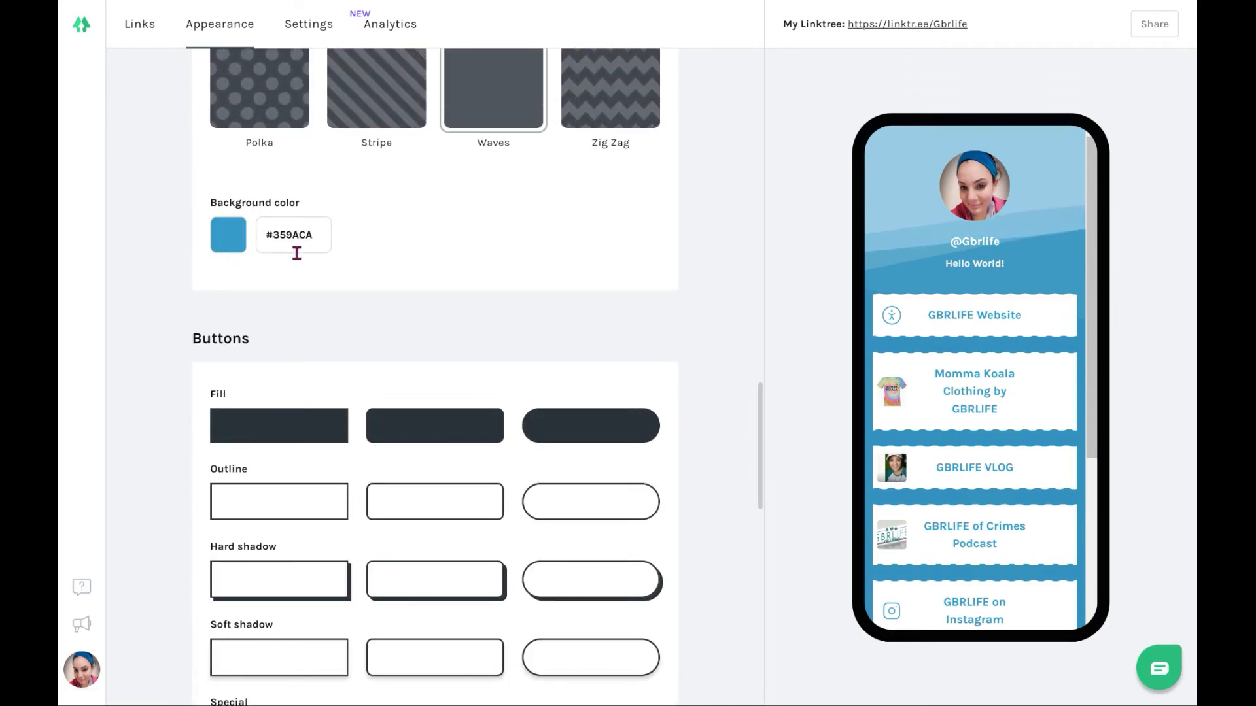
{"action": "mouse_move", "coordinate": [757, 426]}
{"action": "left_mouse_down"}
{"action": "mouse_move", "coordinate": [741, 237]}
{"action": "mouse_move", "coordinate": [755, 419]}
{"action": "left_mouse_up"}
{"action": "left_click", "coordinate": [239, 274]}
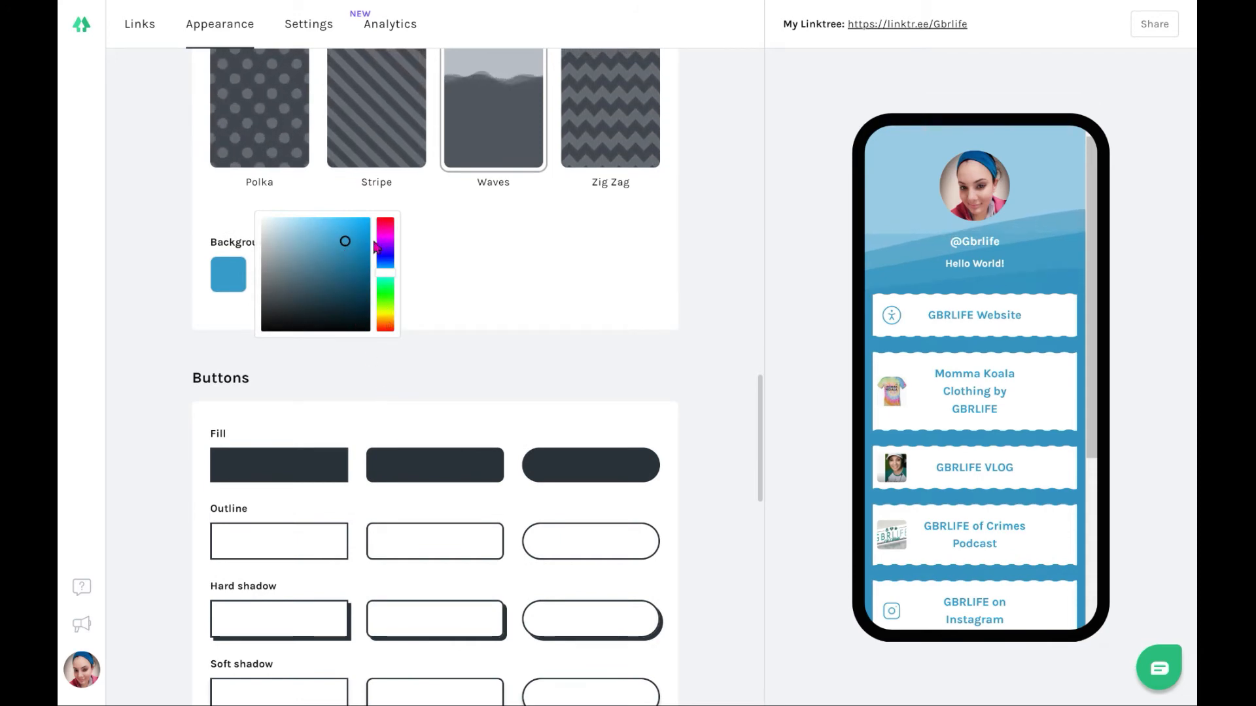
{"action": "left_click", "coordinate": [495, 260]}
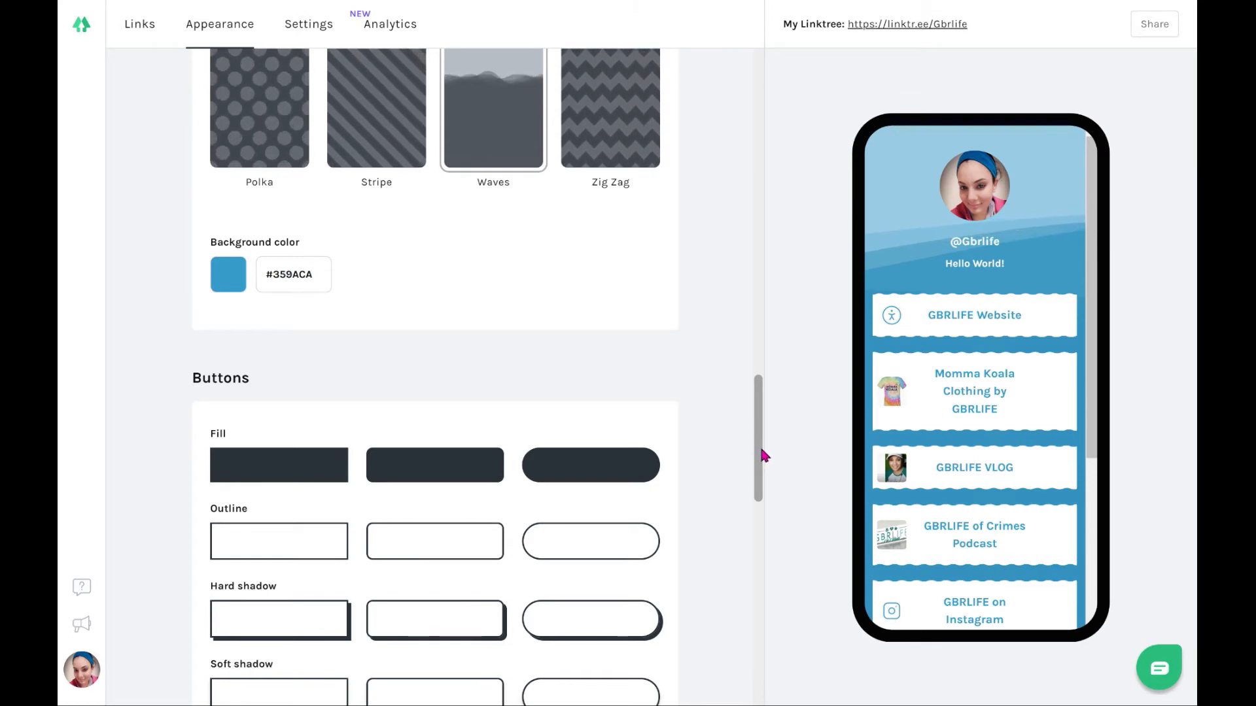
{"action": "left_click_drag", "start_coordinate": [761, 450], "coordinate": [770, 614]}
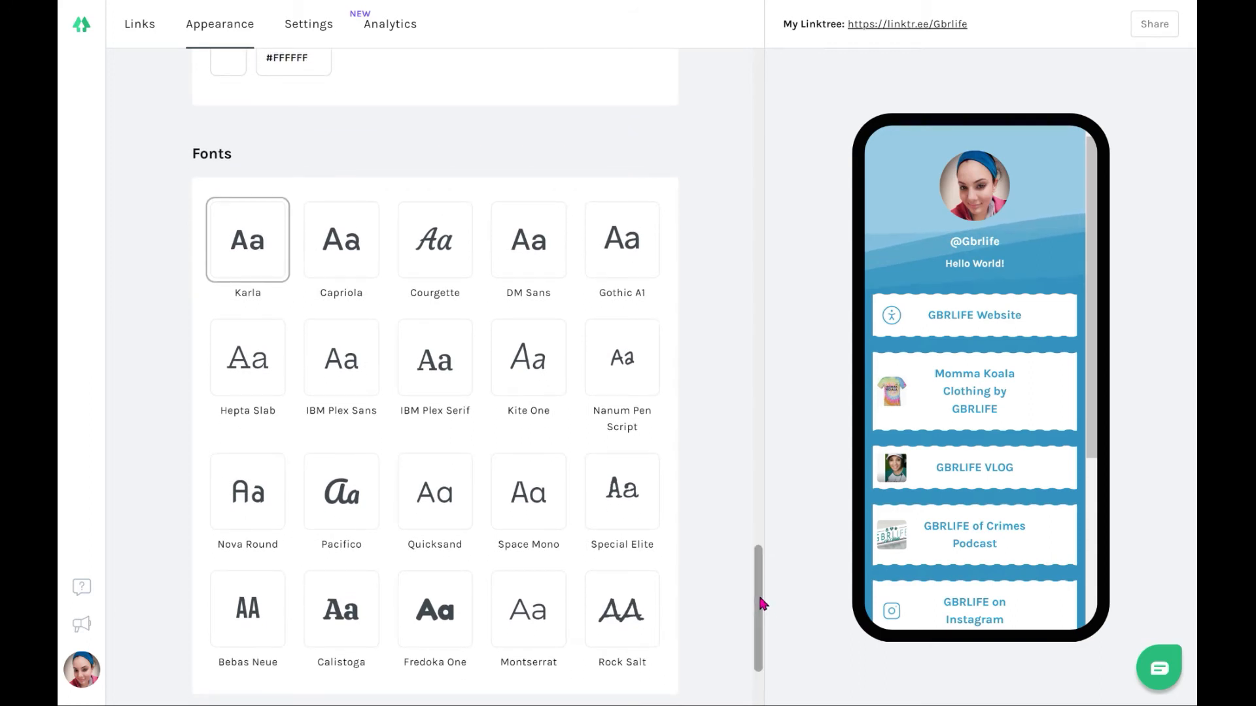
{"action": "left_click_drag", "start_coordinate": [762, 602], "coordinate": [764, 658]}
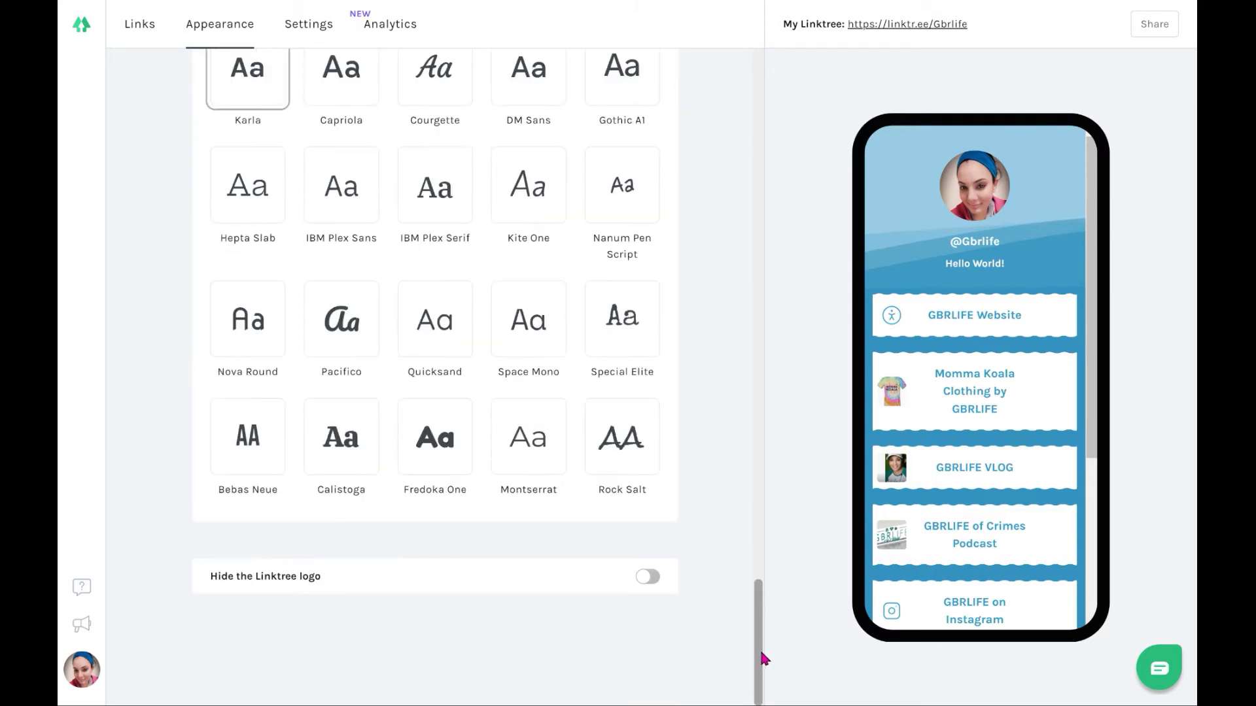
{"action": "left_click_drag", "start_coordinate": [764, 658], "coordinate": [748, 62]}
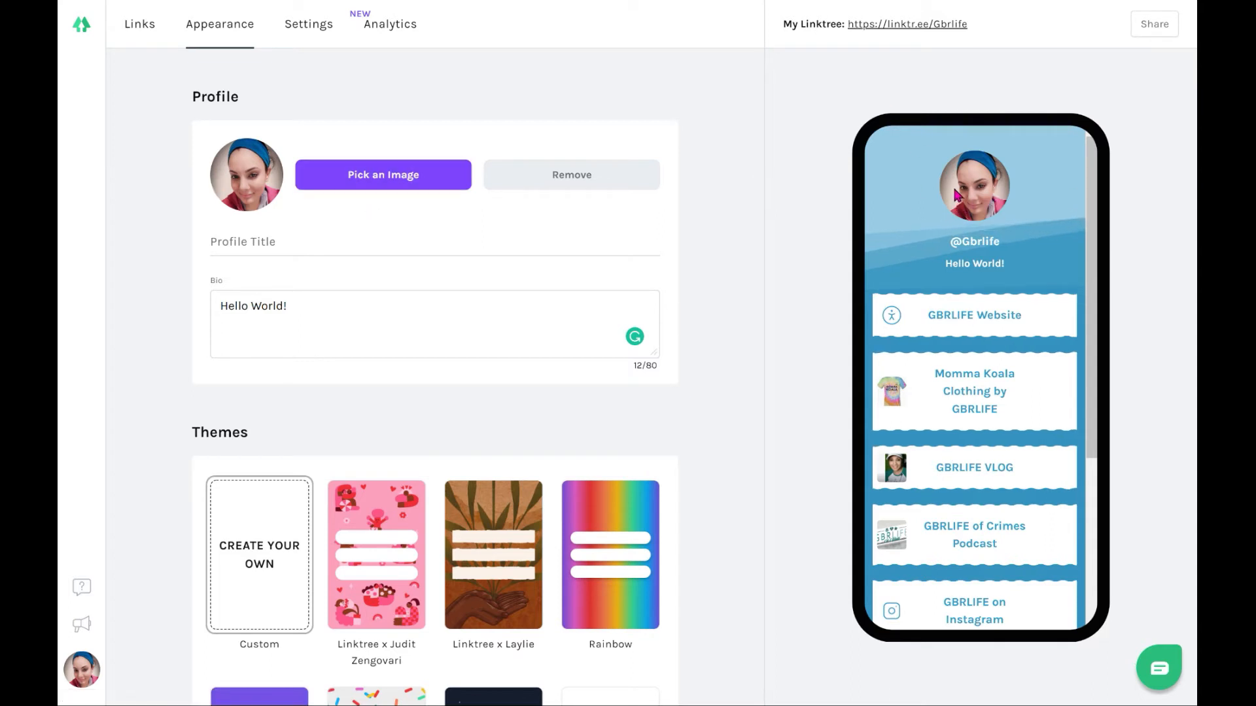
Enable Email Signup in the mailing list integrations settings and choose Zapier as its storage.
{"action": "left_click", "coordinate": [325, 31]}
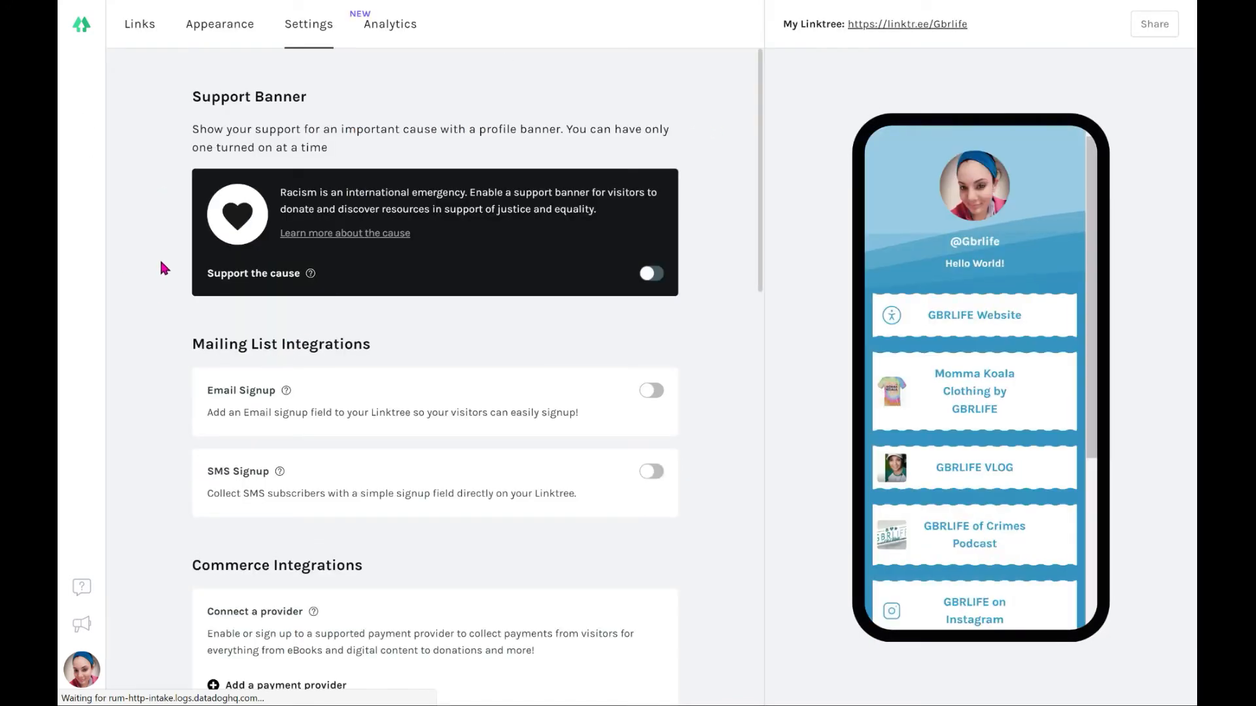
{"action": "scroll", "coordinate": [160, 262], "scroll_direction": "down", "scroll_amount": 1}
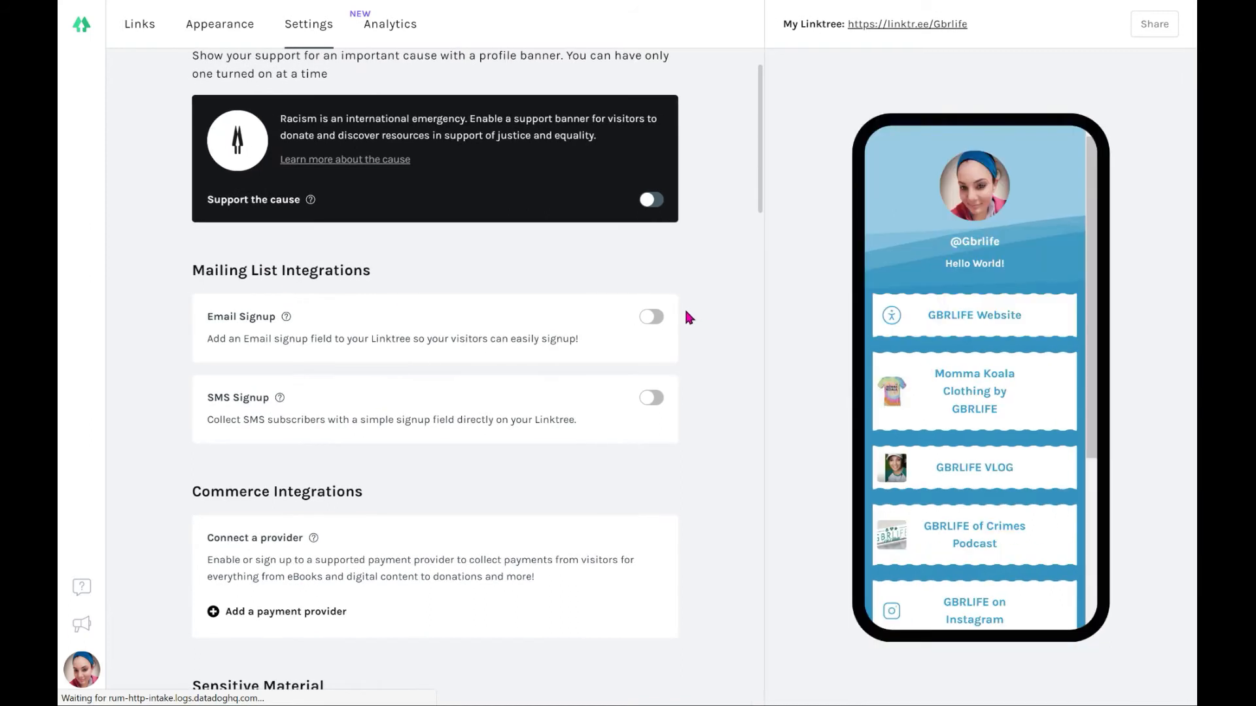
{"action": "scroll", "coordinate": [687, 312], "scroll_direction": "up", "scroll_amount": 1}
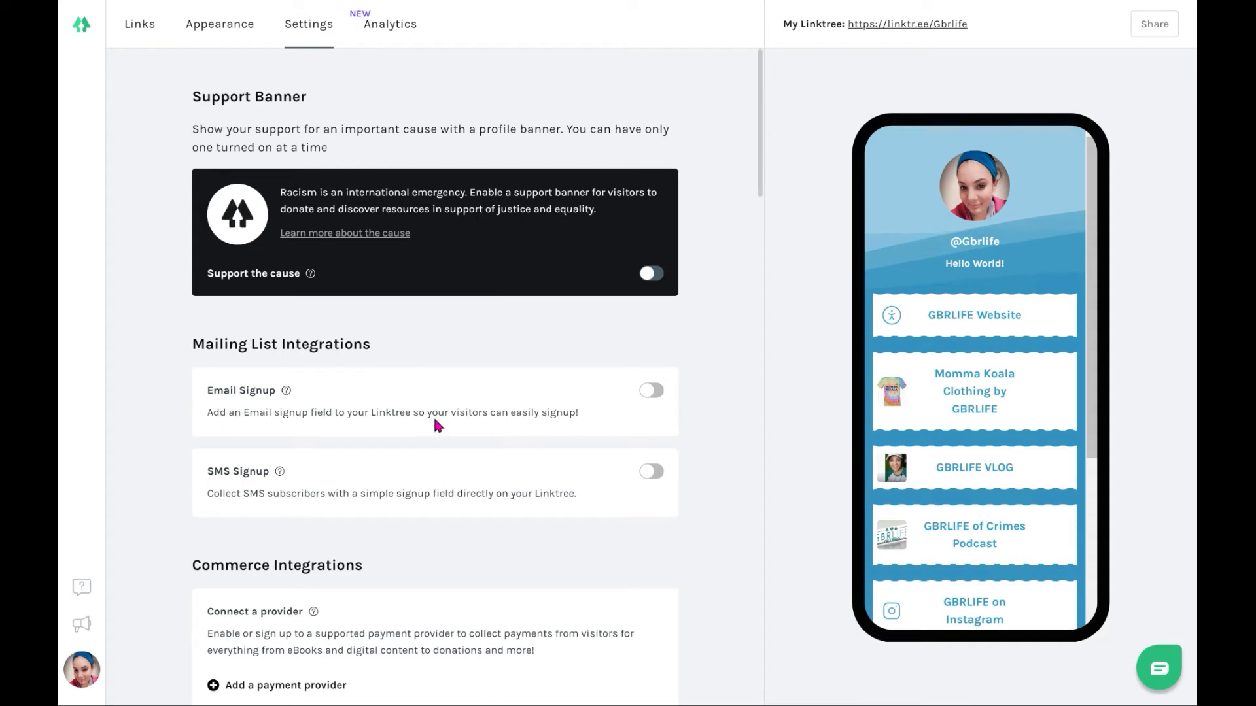
{"action": "left_click", "coordinate": [654, 393]}
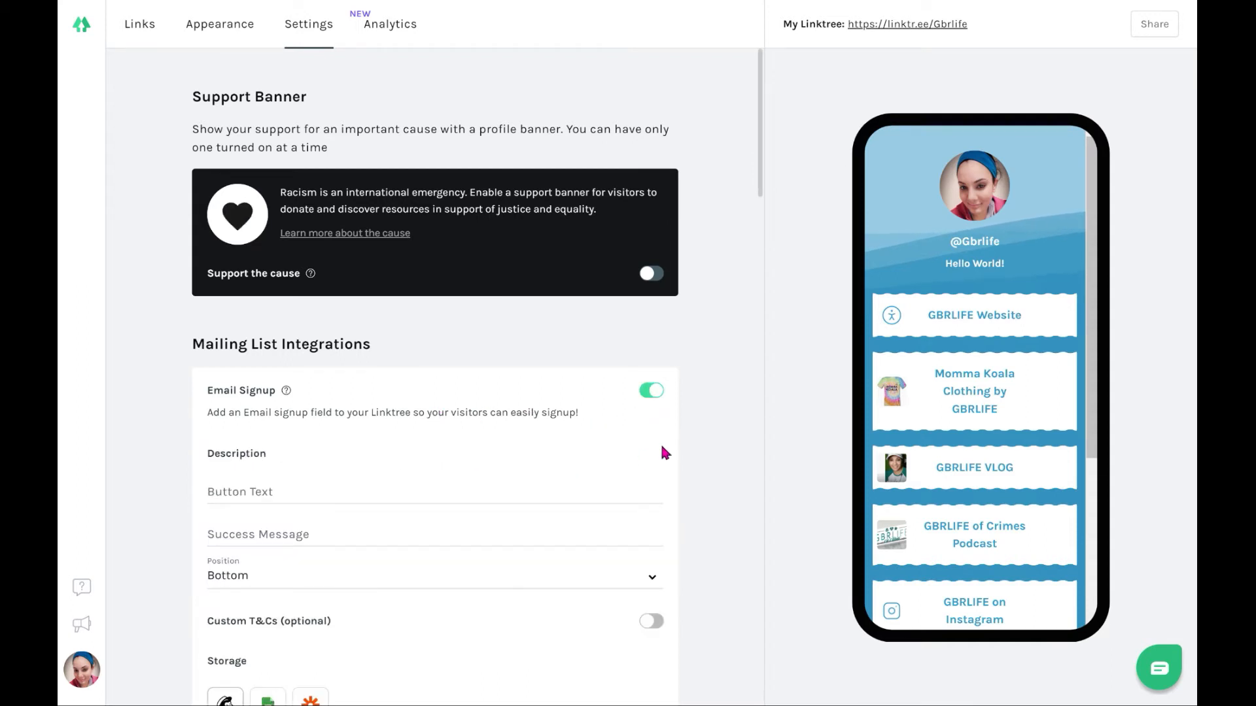
{"action": "scroll", "coordinate": [680, 462], "scroll_direction": "down", "scroll_amount": 1}
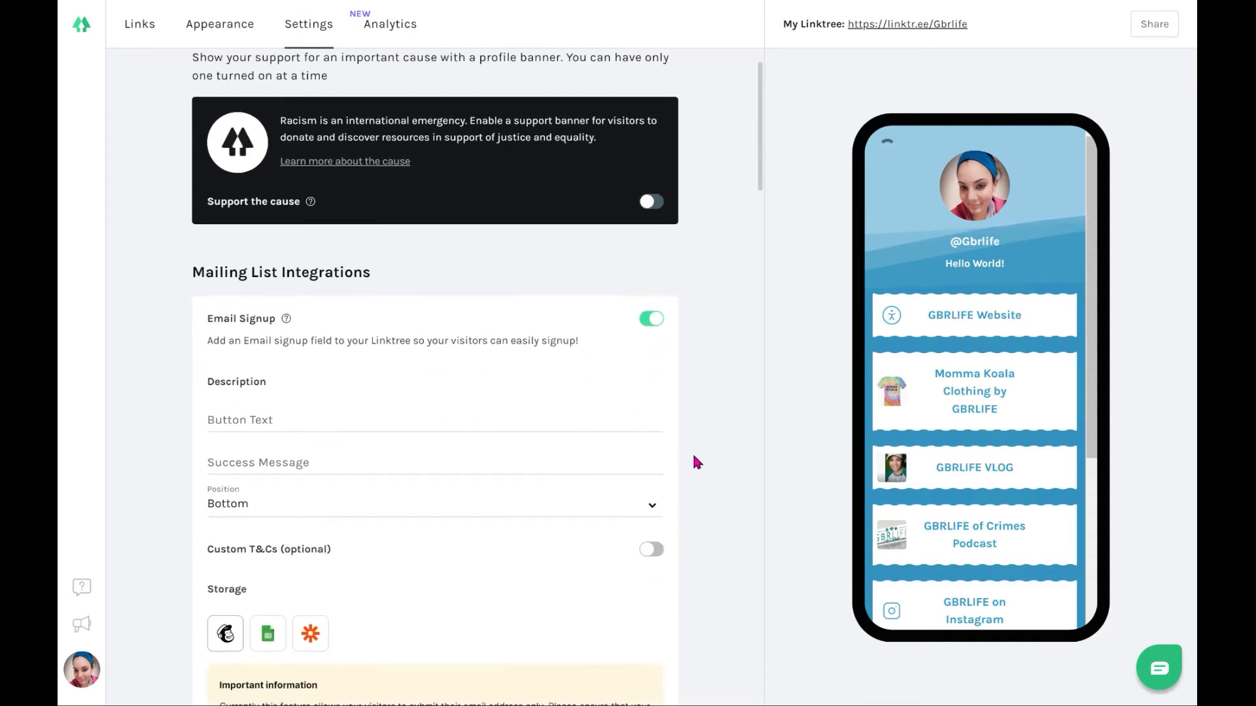
{"action": "scroll", "coordinate": [694, 460], "scroll_direction": "down", "scroll_amount": 2}
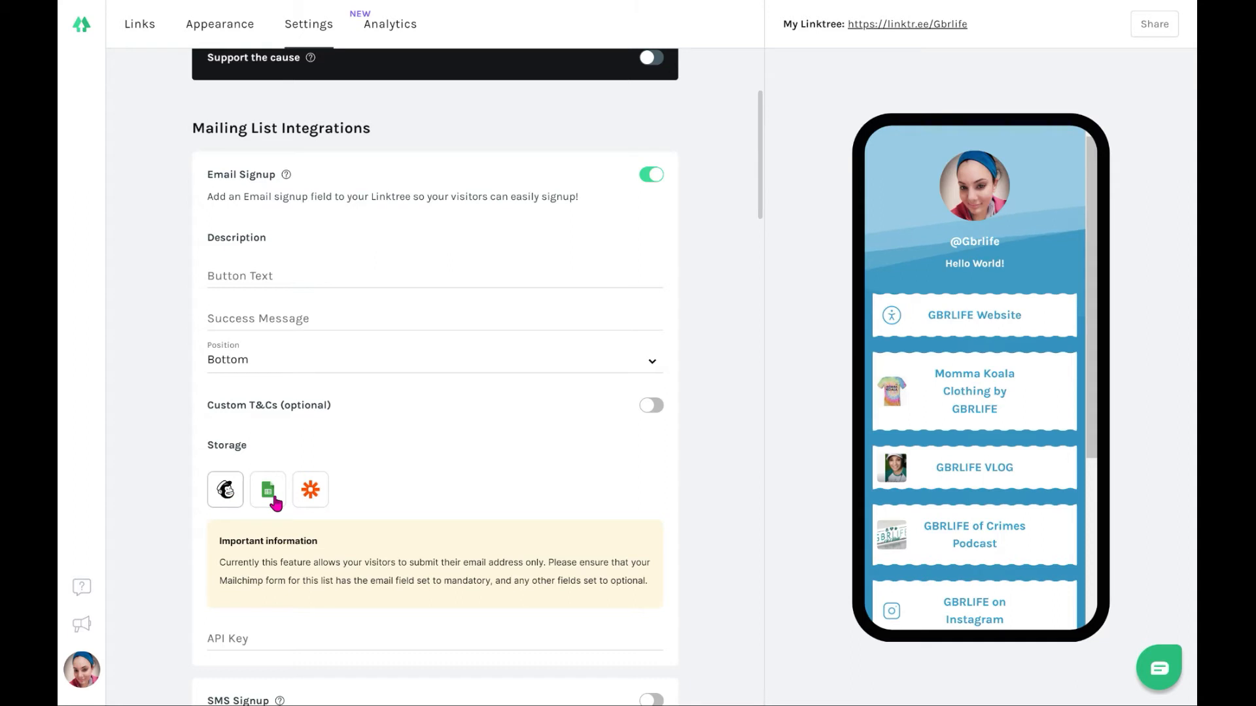
{"action": "left_click", "coordinate": [320, 499]}
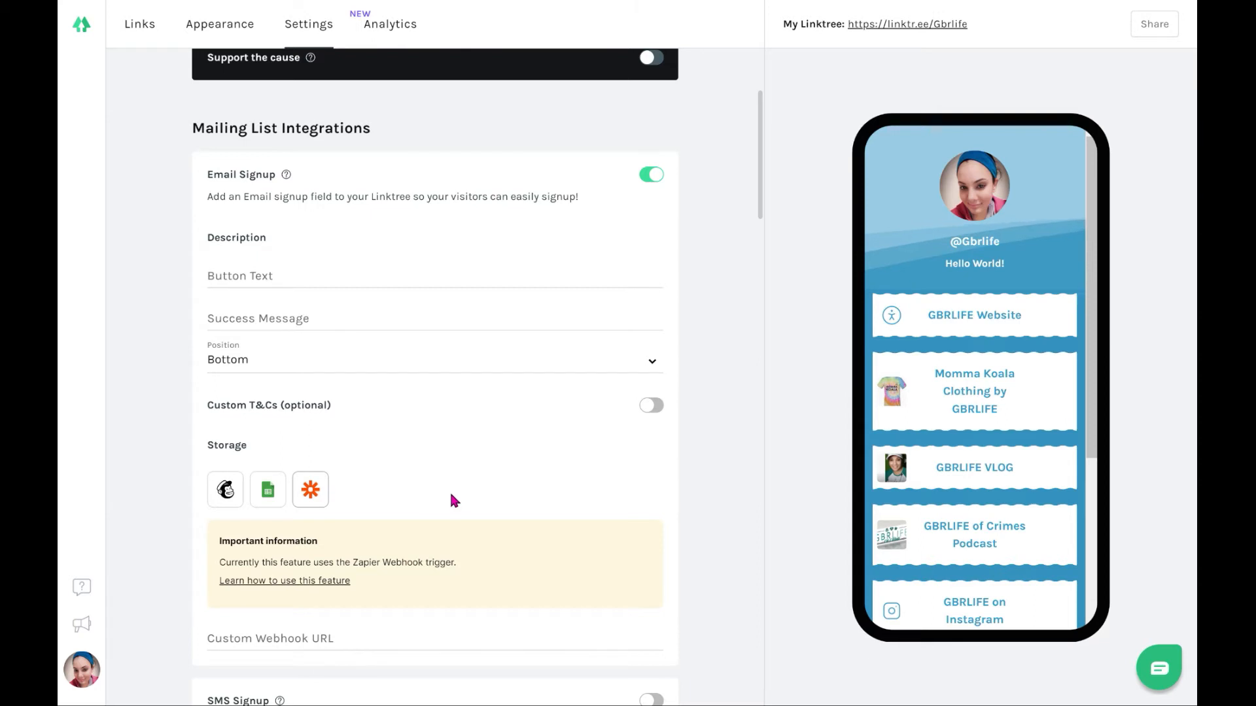
Examine the SMS Signup, Commerce Integrations, Sensitive Material, SEO custom meta and Analytics settings.
{"action": "scroll", "coordinate": [458, 487], "scroll_direction": "down", "scroll_amount": 3}
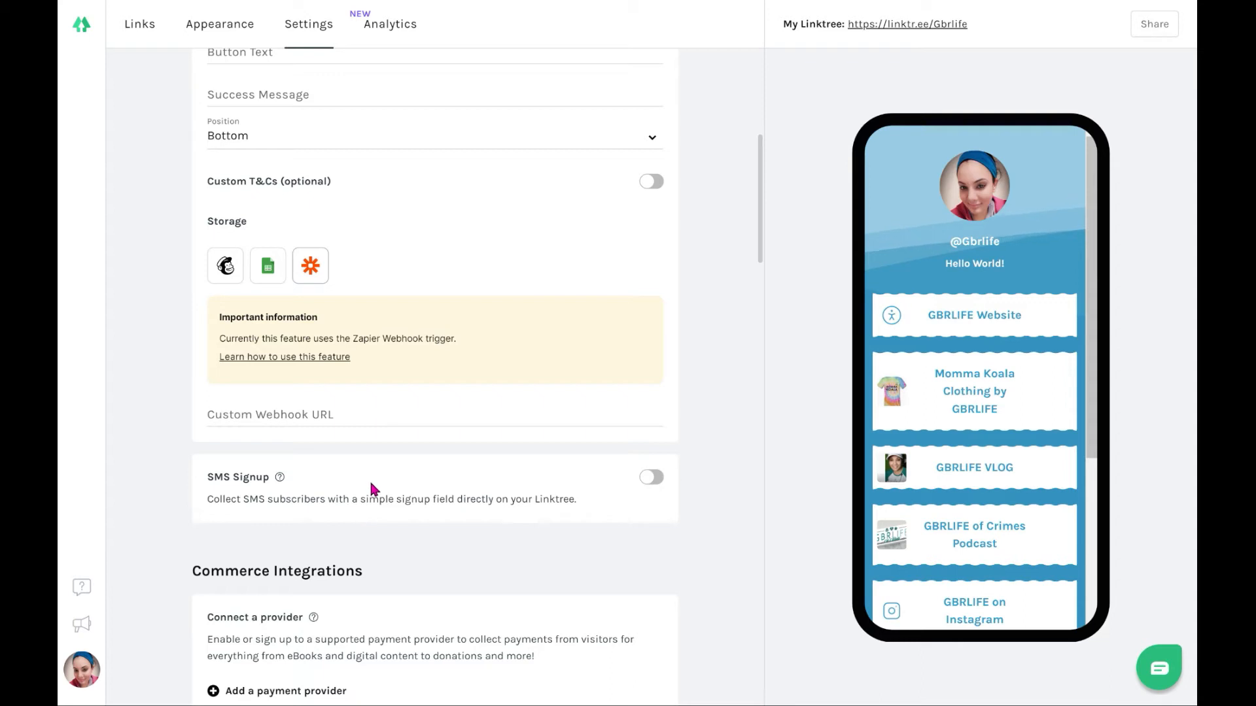
{"action": "scroll", "coordinate": [163, 500], "scroll_direction": "down", "scroll_amount": 5}
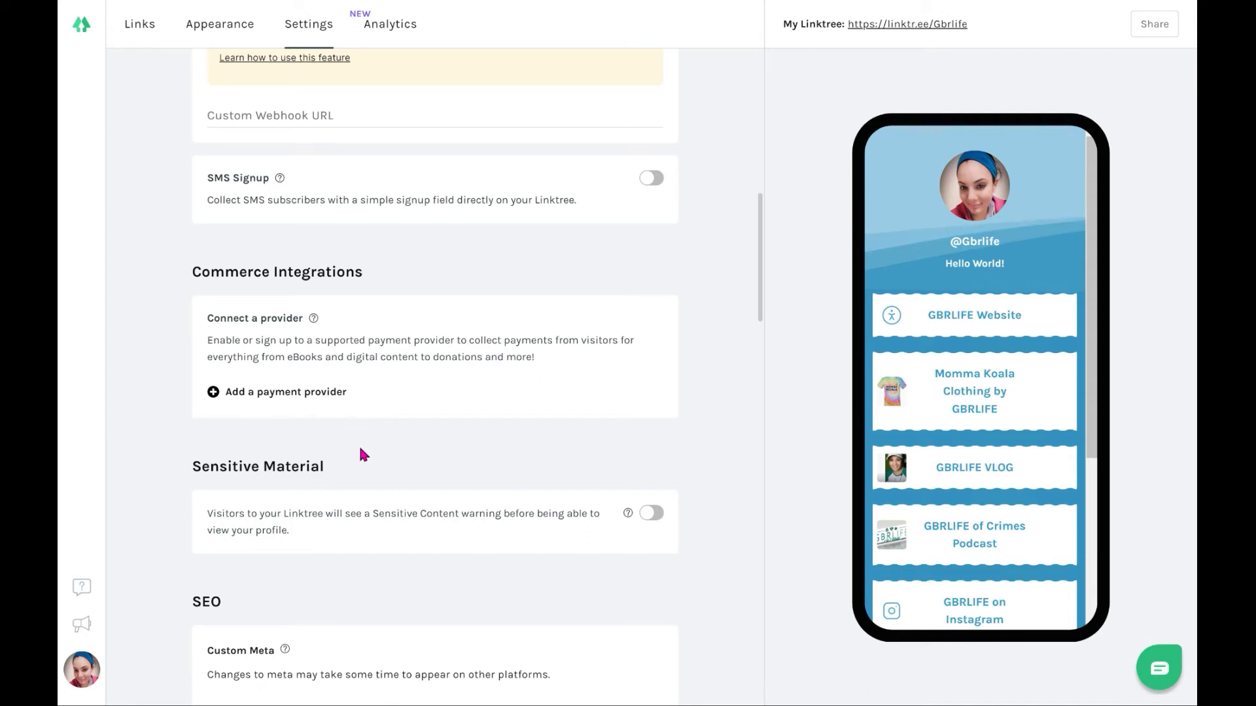
{"action": "scroll", "coordinate": [363, 449], "scroll_direction": "down", "scroll_amount": 3}
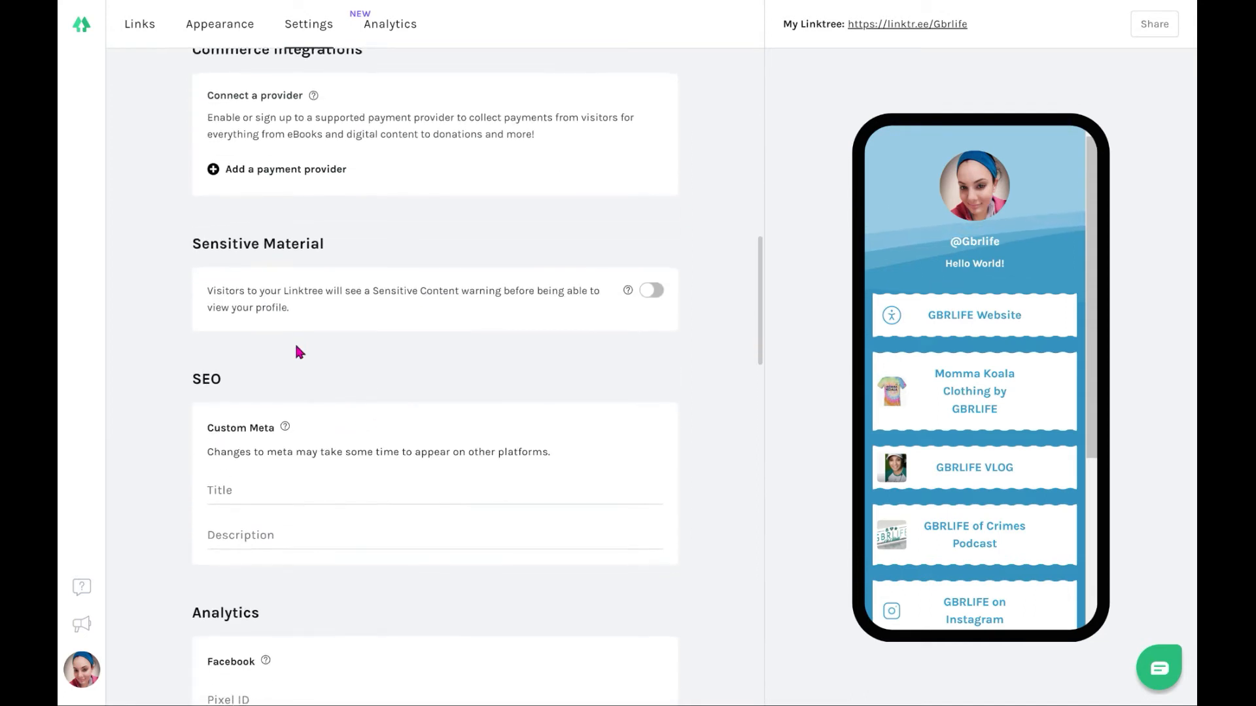
{"action": "scroll", "coordinate": [298, 344], "scroll_direction": "down", "scroll_amount": 2}
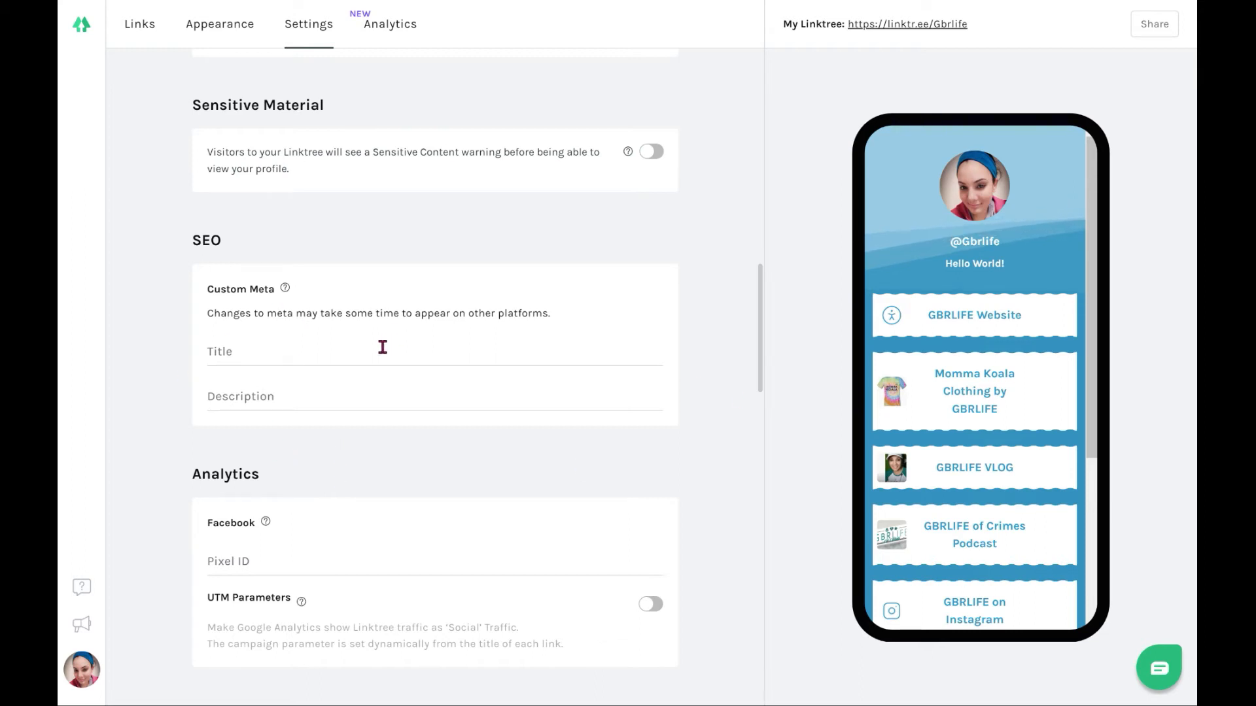
Examine the Facebook Pixel ID, UTM Parameters and Social Links settings, checking the existing social links in the profile preview.
{"action": "scroll", "coordinate": [444, 397], "scroll_direction": "down", "scroll_amount": 3}
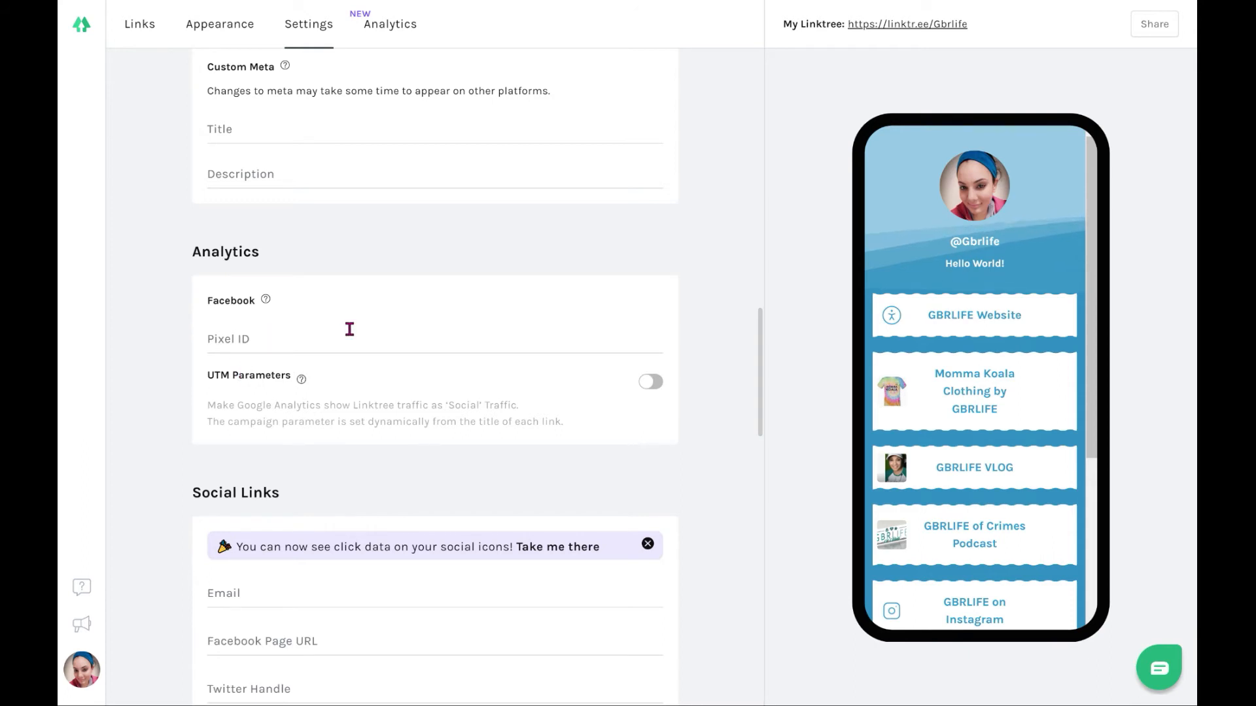
{"action": "scroll", "coordinate": [161, 396], "scroll_direction": "down", "scroll_amount": 5}
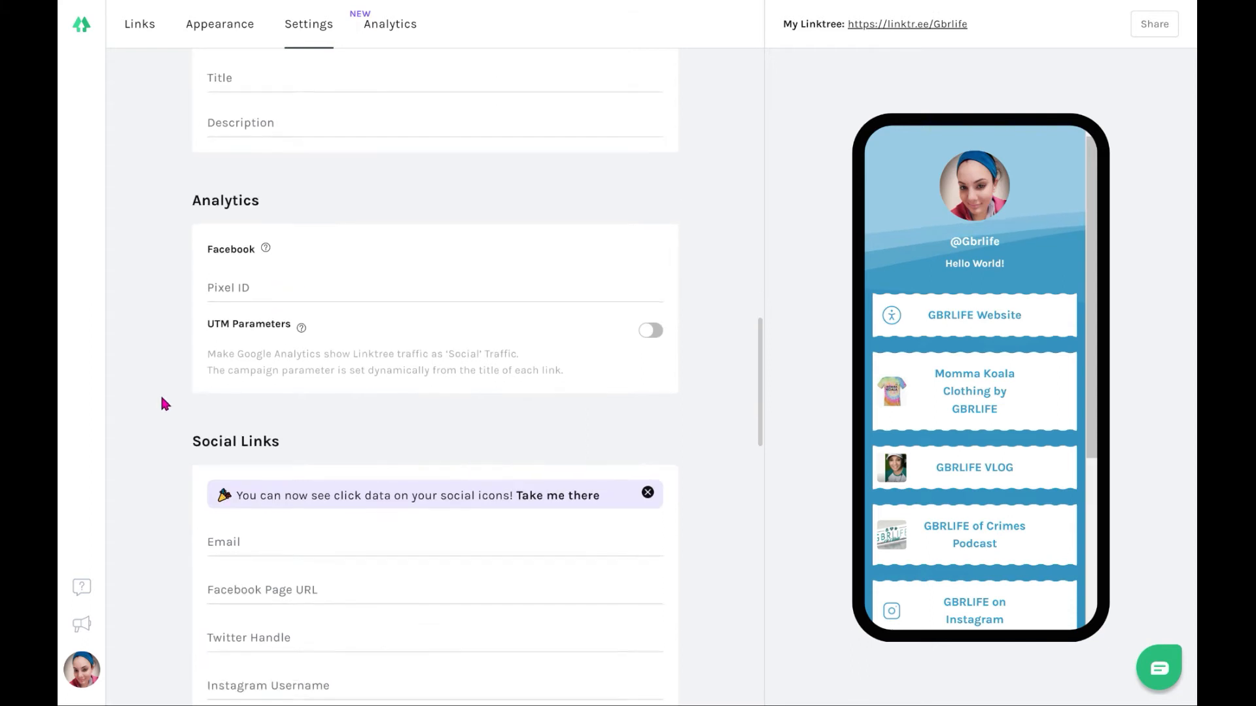
{"action": "scroll", "coordinate": [163, 397], "scroll_direction": "down", "scroll_amount": 1}
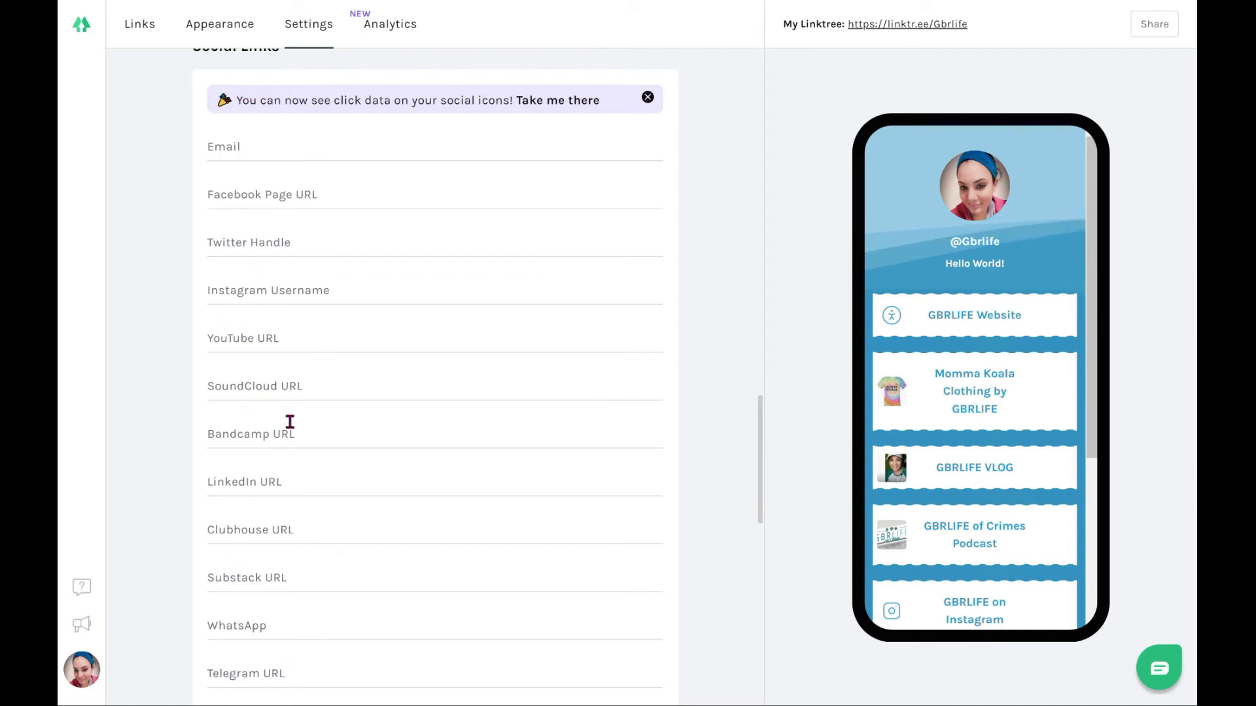
{"action": "scroll", "coordinate": [317, 449], "scroll_direction": "down", "scroll_amount": 2}
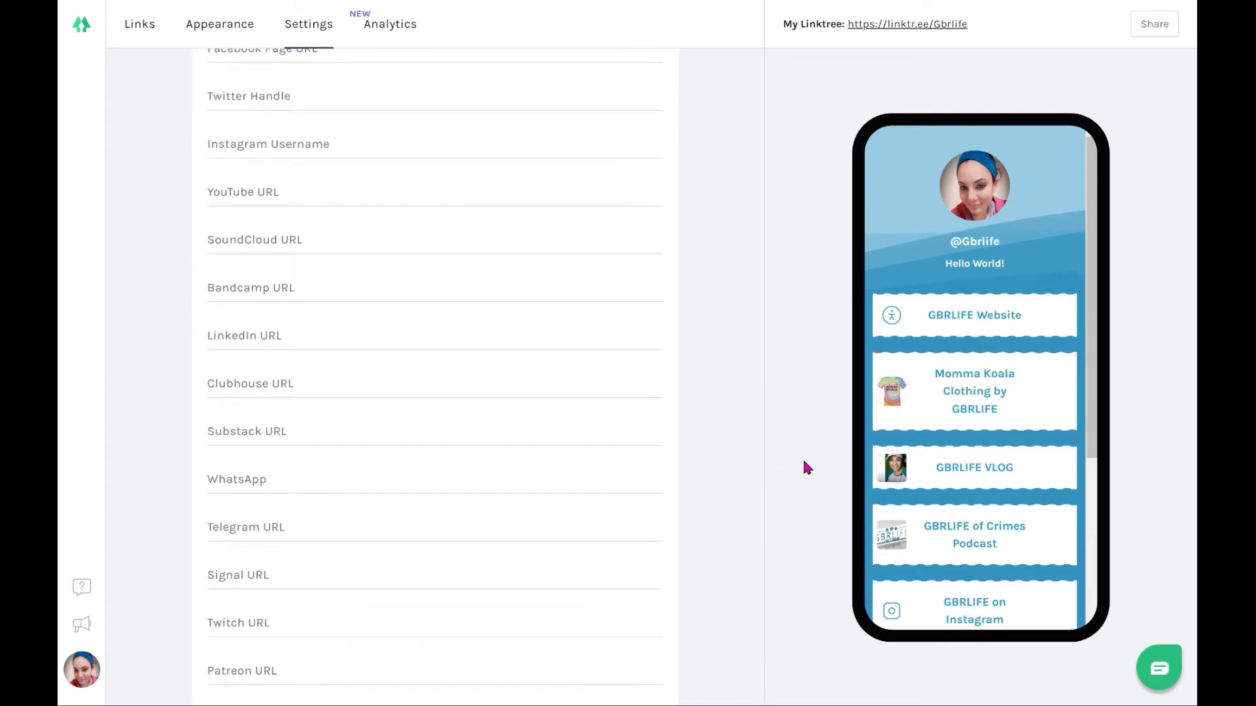
{"action": "scroll", "coordinate": [990, 353], "scroll_direction": "down", "scroll_amount": 1}
{"action": "scroll", "coordinate": [990, 354], "scroll_direction": "down", "scroll_amount": 3}
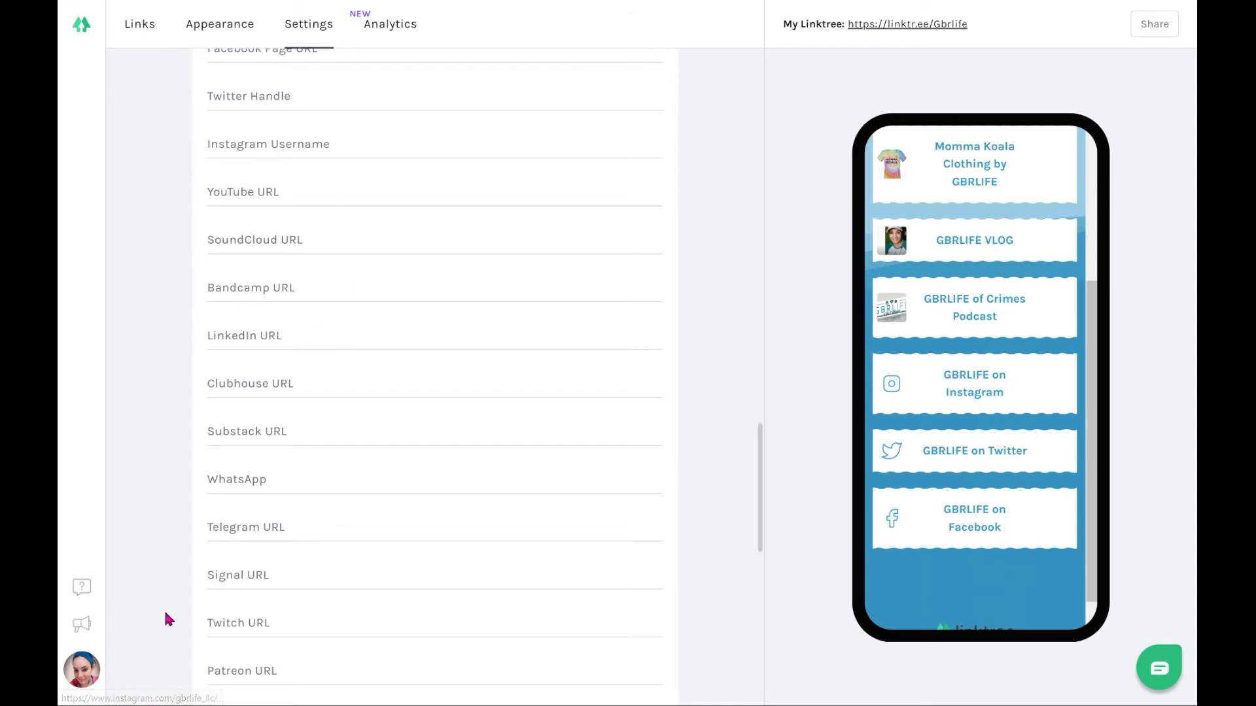
{"action": "scroll", "coordinate": [721, 417], "scroll_direction": "up", "scroll_amount": 4}
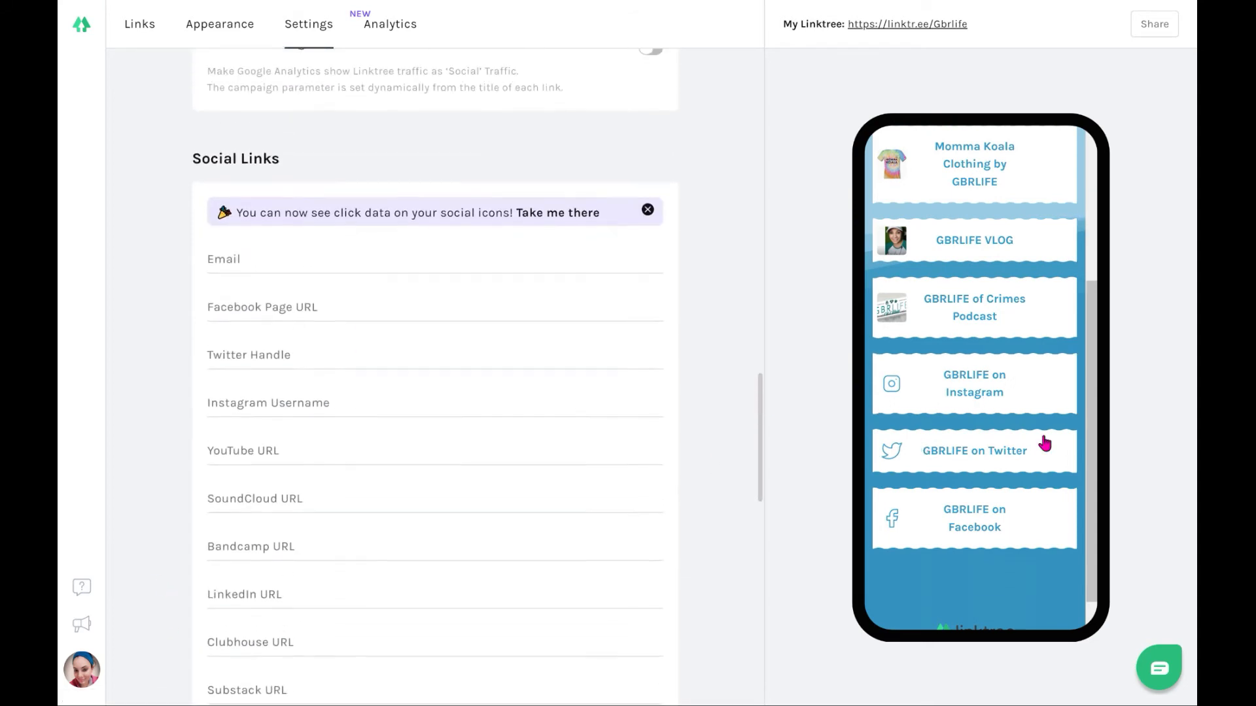
{"action": "scroll", "coordinate": [1043, 435], "scroll_direction": "up", "scroll_amount": 4}
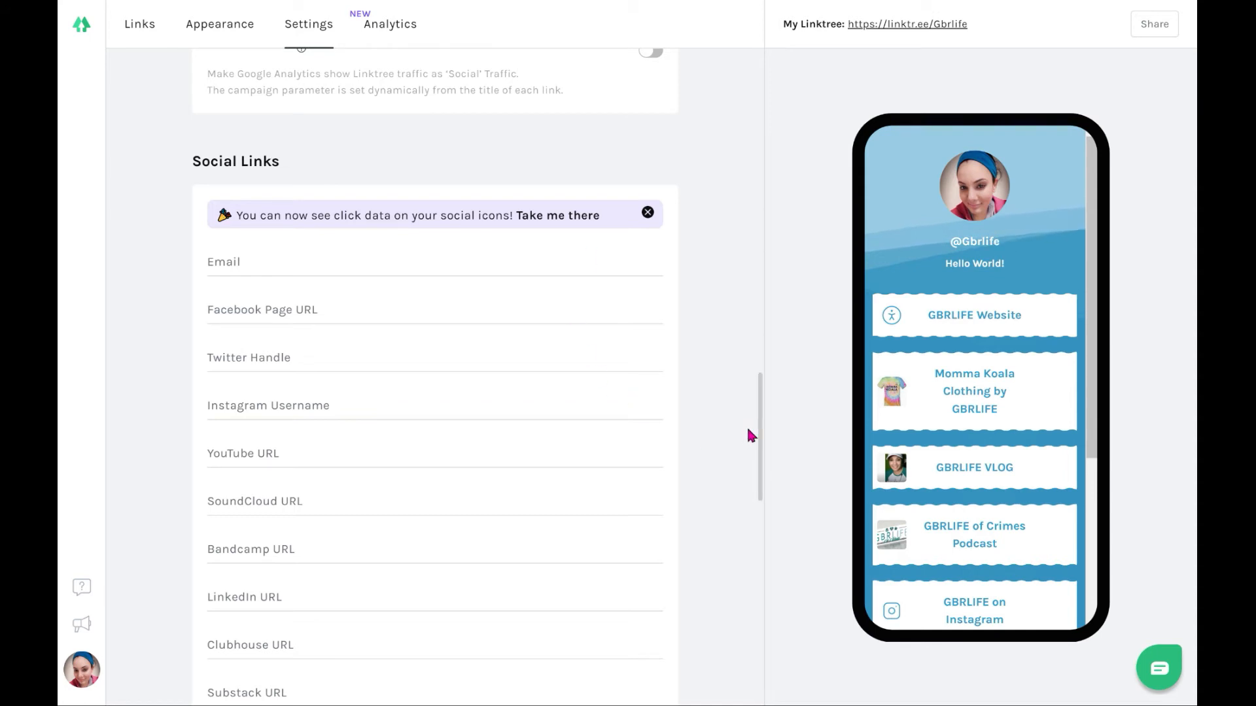
{"action": "left_click_drag", "start_coordinate": [760, 426], "coordinate": [757, 636]}
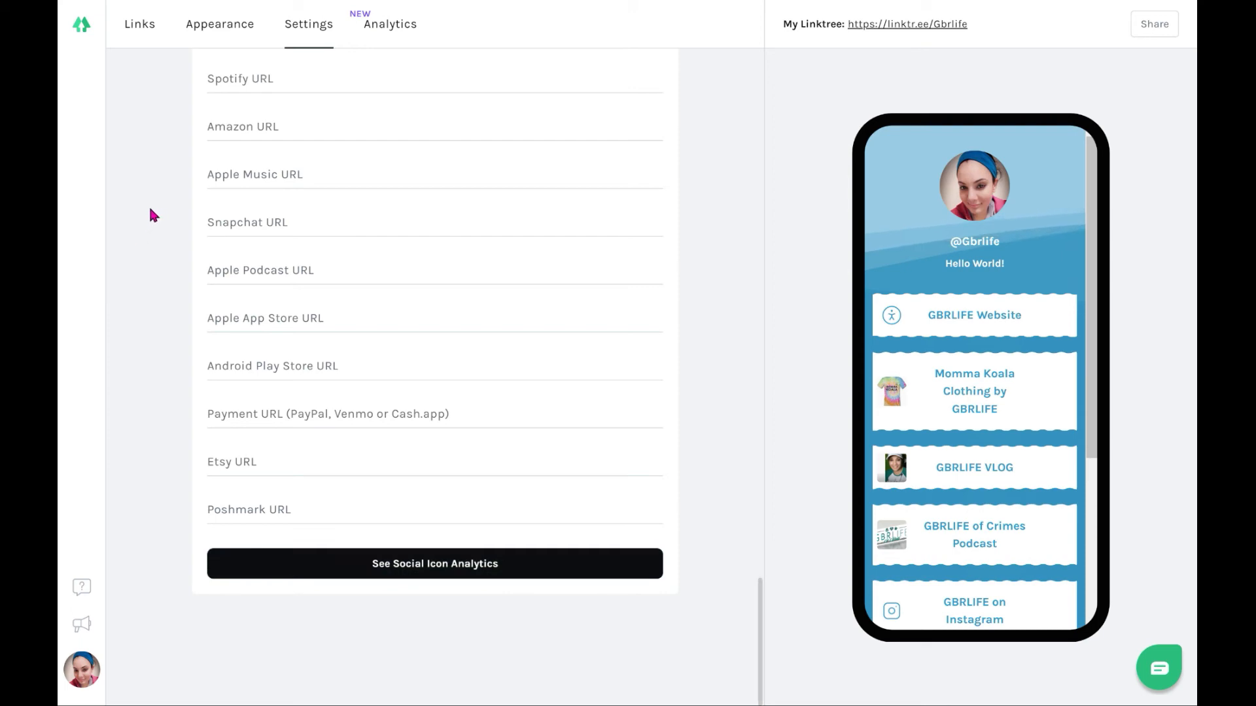
{"action": "scroll", "coordinate": [157, 196], "scroll_direction": "up", "scroll_amount": 15}
{"action": "scroll", "coordinate": [171, 208], "scroll_direction": "up", "scroll_amount": 15}
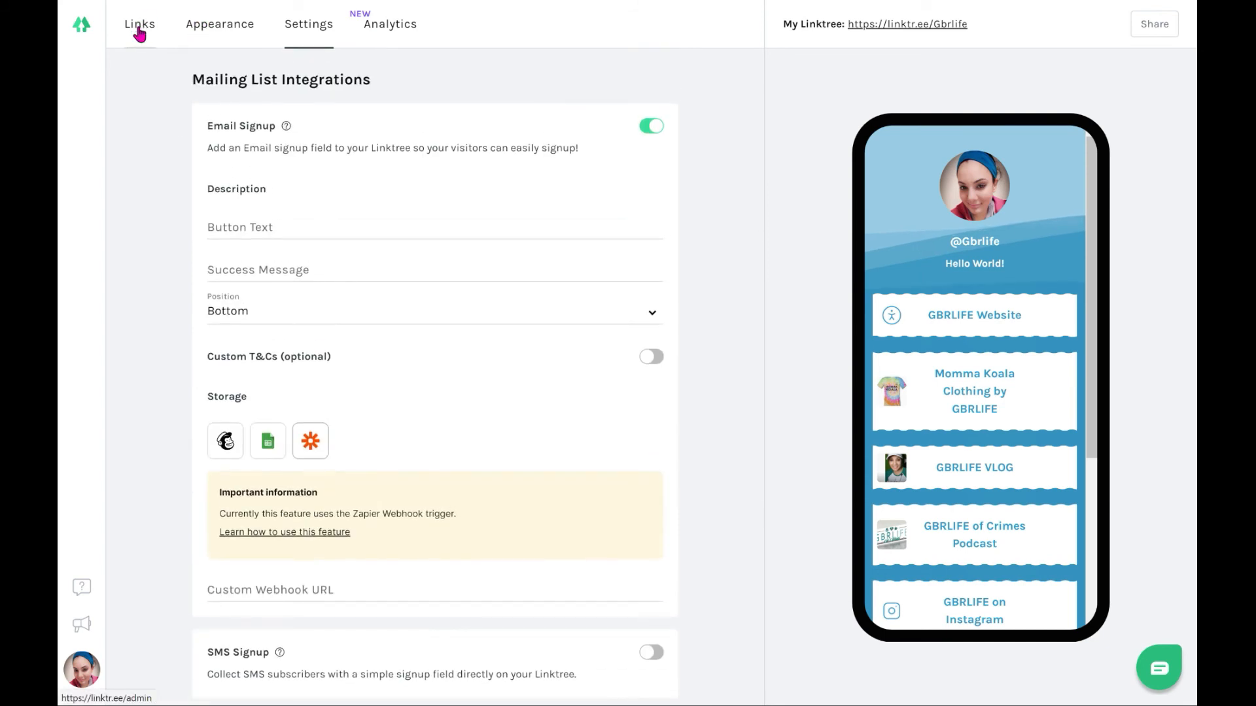
Leave the settings for the links page, go to the Linktree homepage by way of linktr.ee/login, and open the pricing page.
{"action": "left_click", "coordinate": [387, 30]}
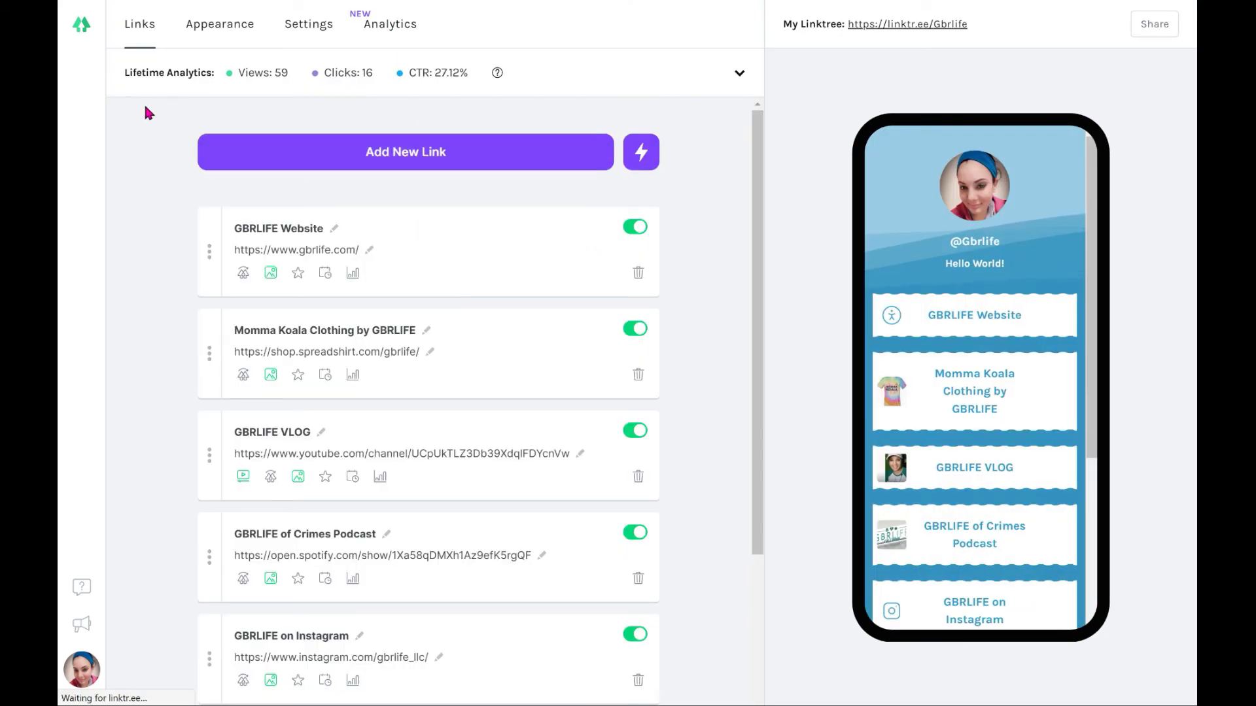
{"action": "left_click", "coordinate": [87, 36]}
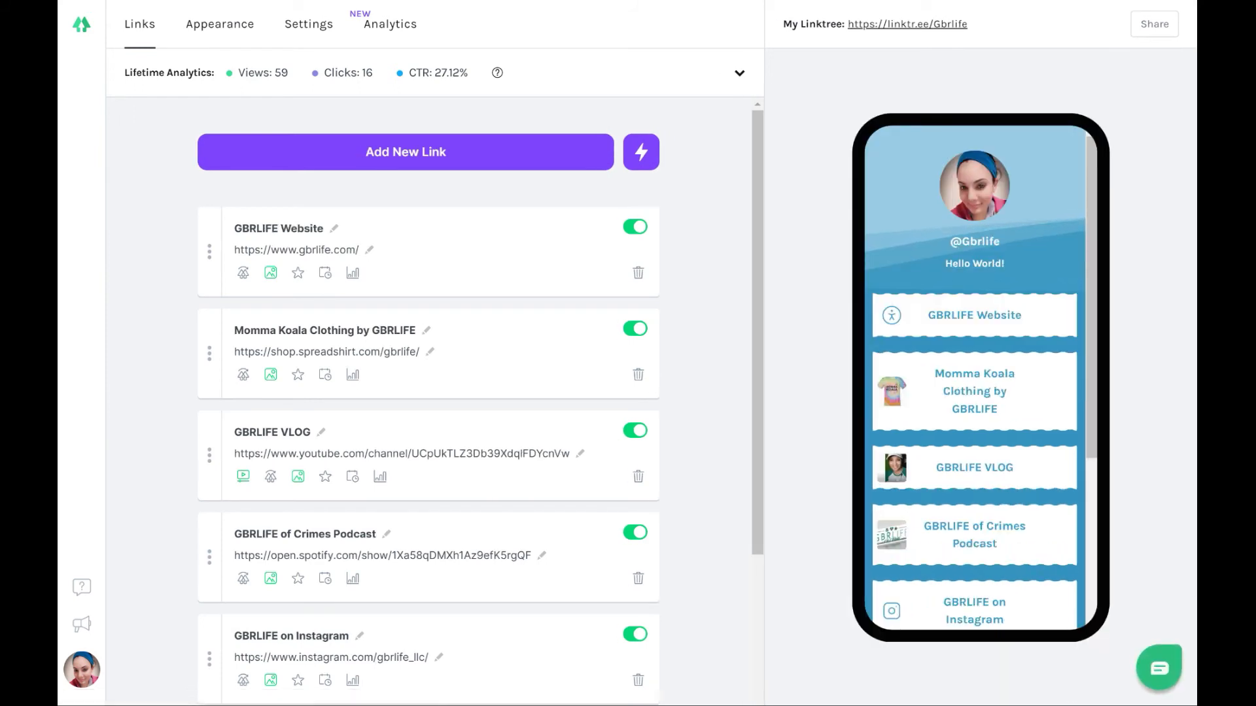
{"action": "type", "text": "link"}
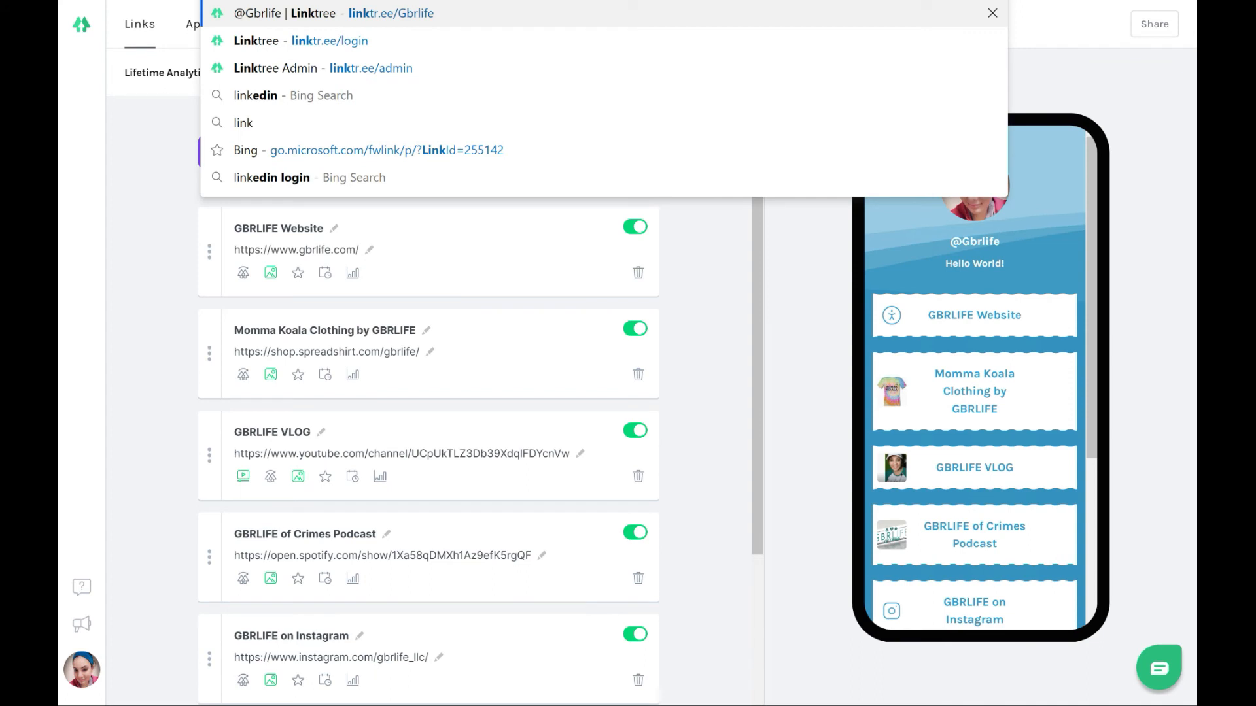
{"action": "key", "text": "Down"}
{"action": "key", "text": "Return"}
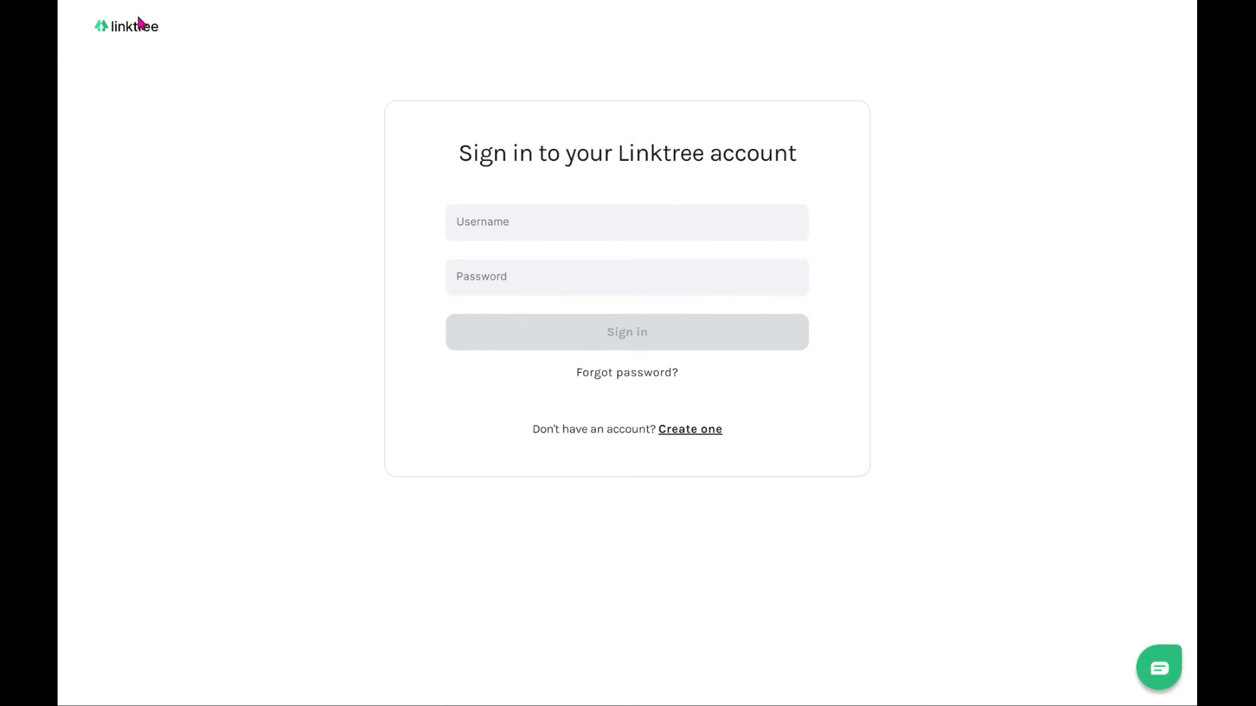
{"action": "key", "text": "Return"}
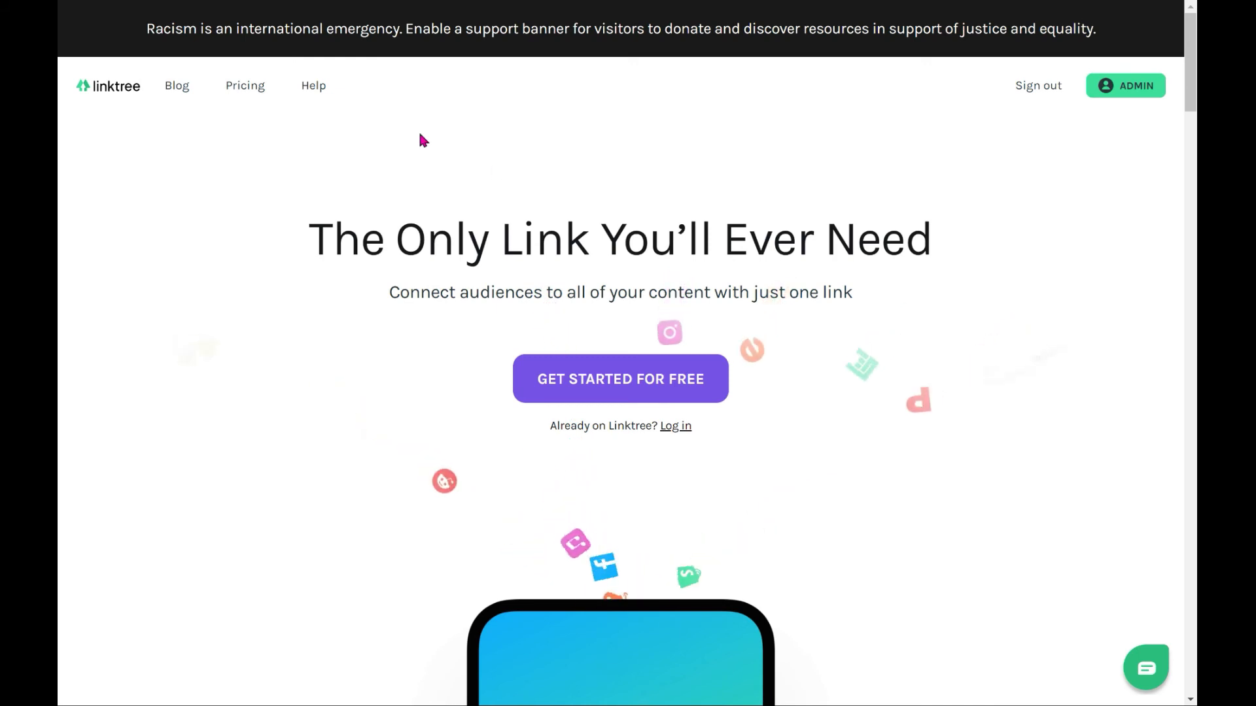
{"action": "left_click", "coordinate": [258, 95]}
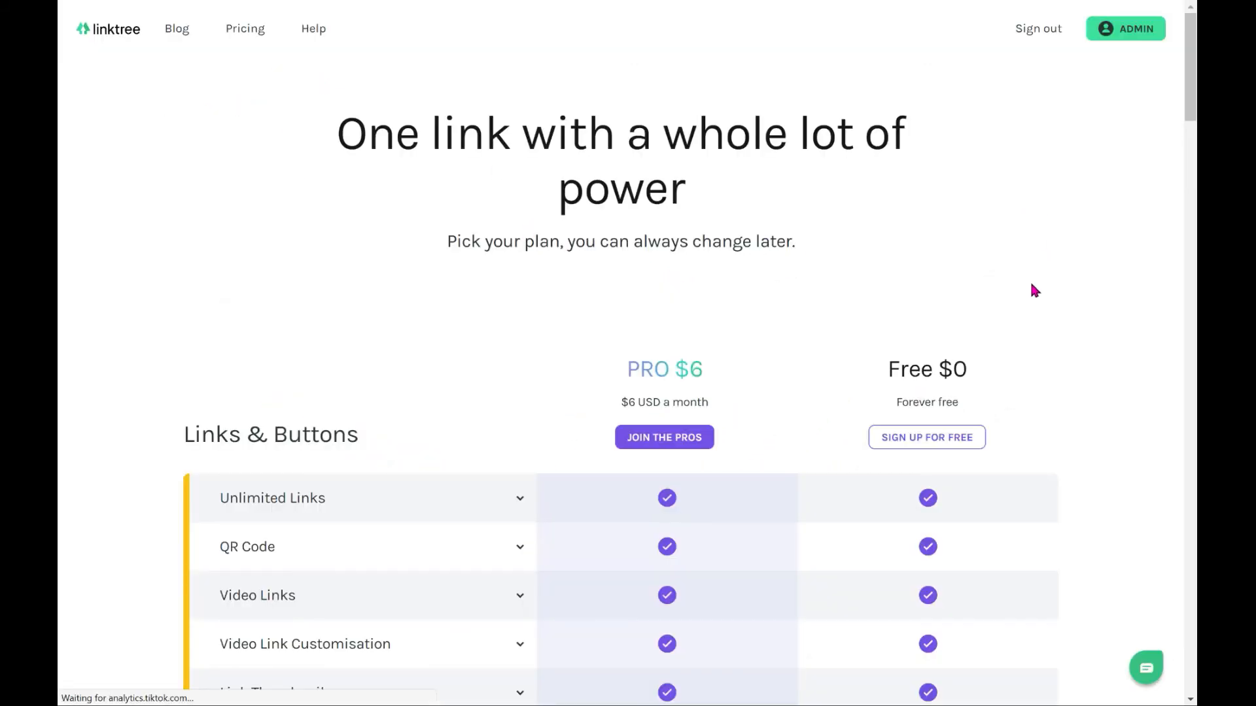
Compare the PRO and Free plans across the links and buttons, analytics, customization and marketing tech features.
{"action": "scroll", "coordinate": [1031, 280], "scroll_direction": "down", "scroll_amount": 5}
{"action": "scroll", "coordinate": [928, 510], "scroll_direction": "down", "scroll_amount": 8}
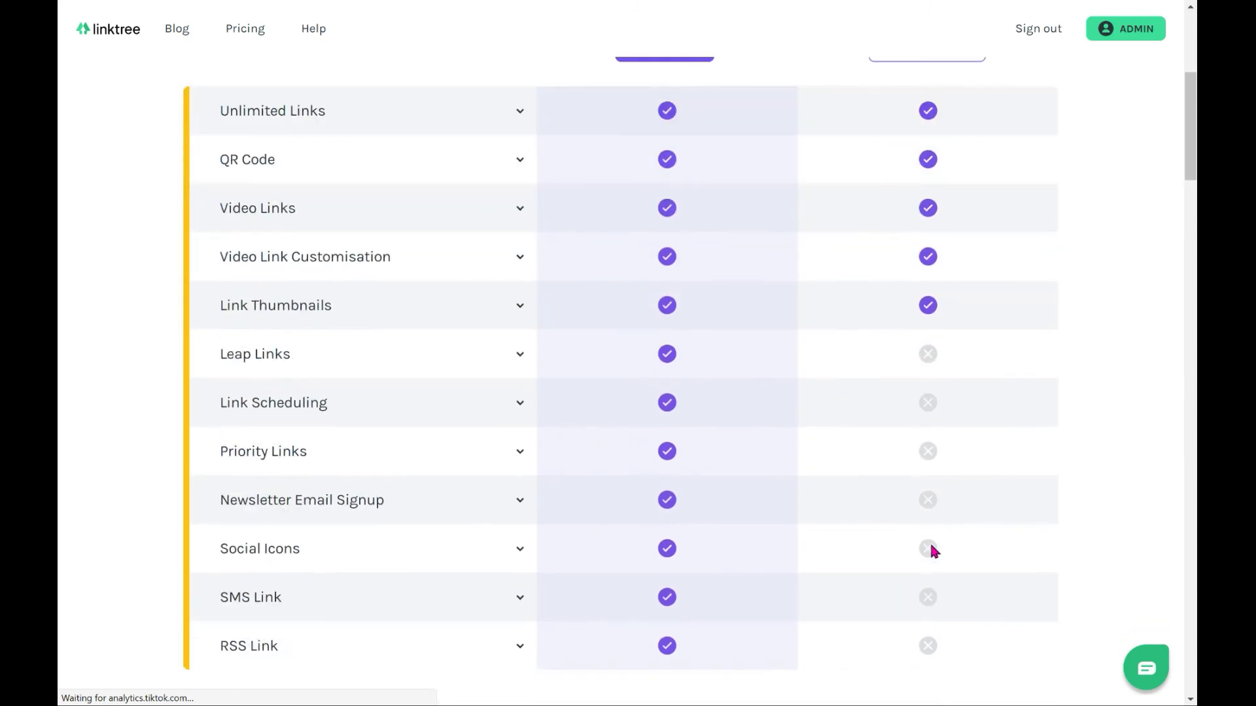
{"action": "scroll", "coordinate": [932, 499], "scroll_direction": "down", "scroll_amount": 7}
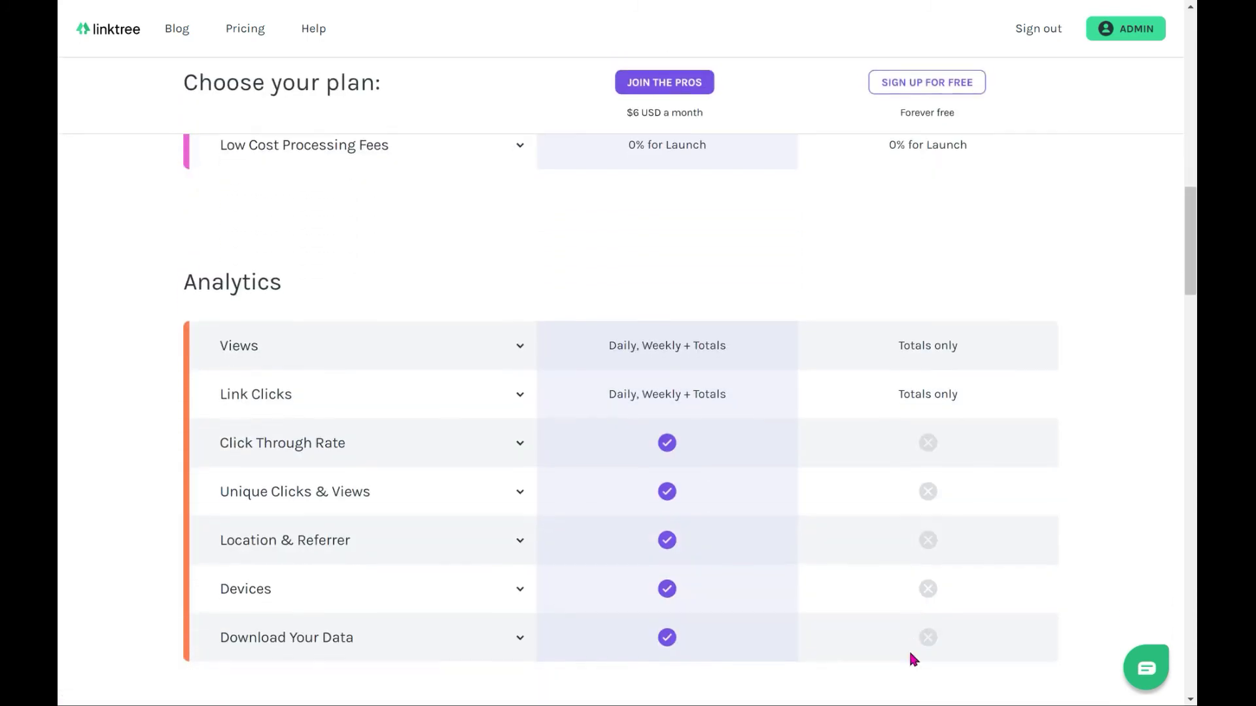
{"action": "scroll", "coordinate": [914, 631], "scroll_direction": "down", "scroll_amount": 6}
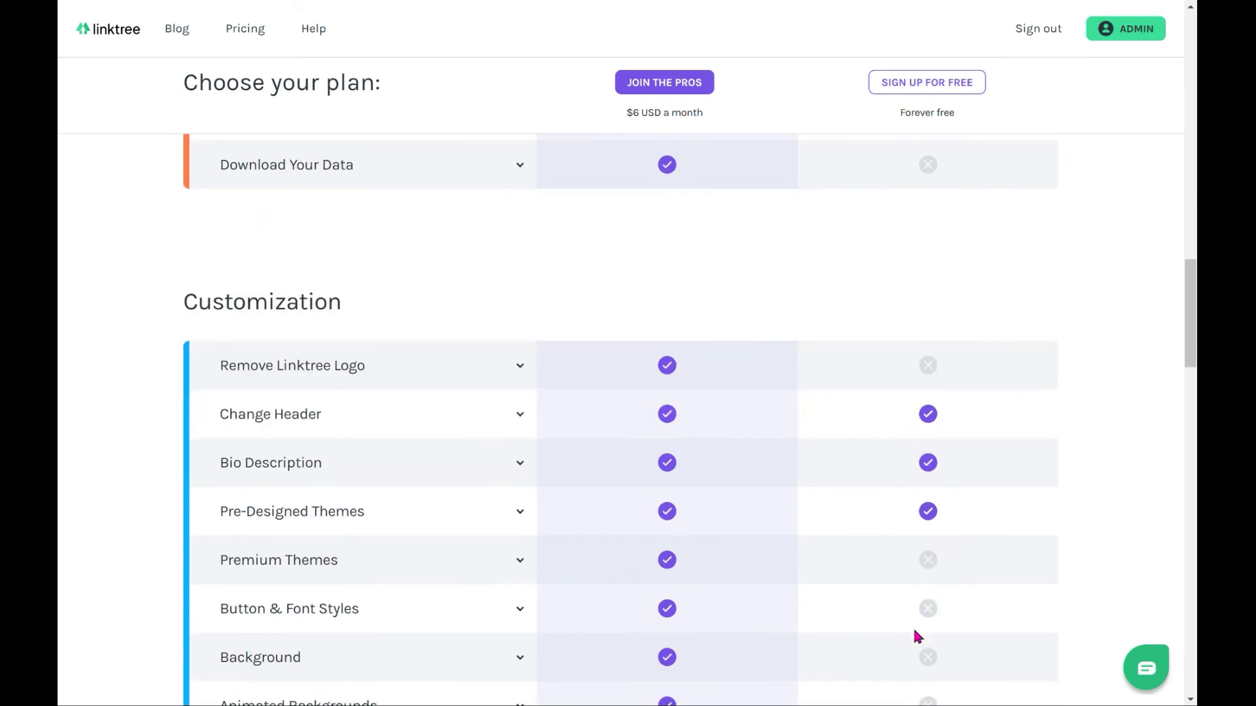
{"action": "left_click_drag", "start_coordinate": [1189, 349], "coordinate": [1186, 512]}
{"action": "scroll", "coordinate": [1186, 512], "scroll_direction": "down", "scroll_amount": 2}
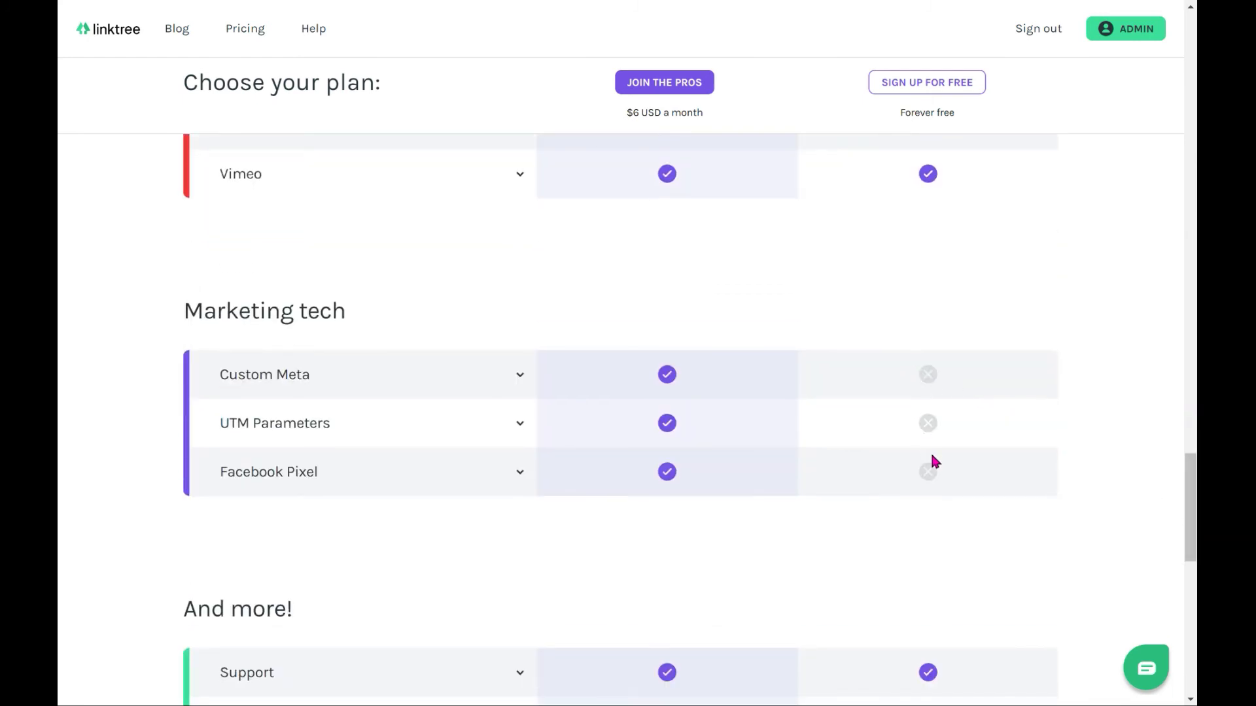
{"action": "left_click_drag", "start_coordinate": [1190, 507], "coordinate": [1194, 199]}
{"action": "scroll", "coordinate": [1194, 200], "scroll_direction": "up", "scroll_amount": 20}
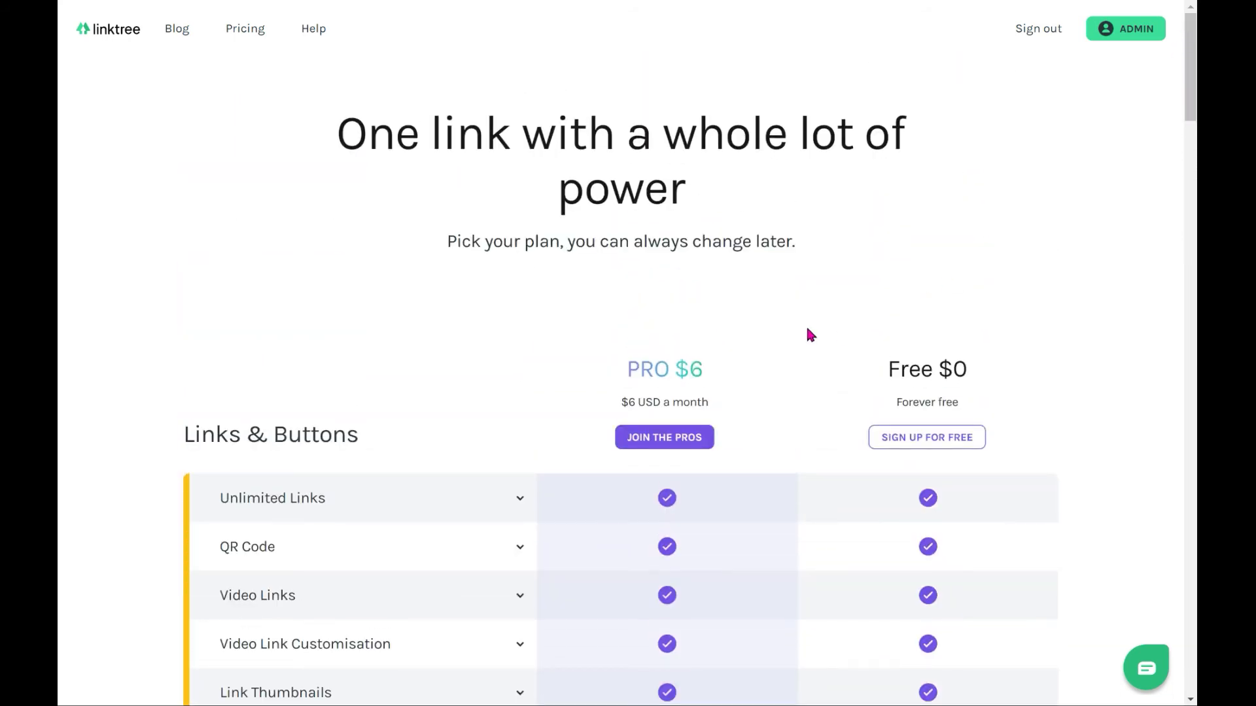
{"action": "scroll", "coordinate": [753, 326], "scroll_direction": "down", "scroll_amount": 2}
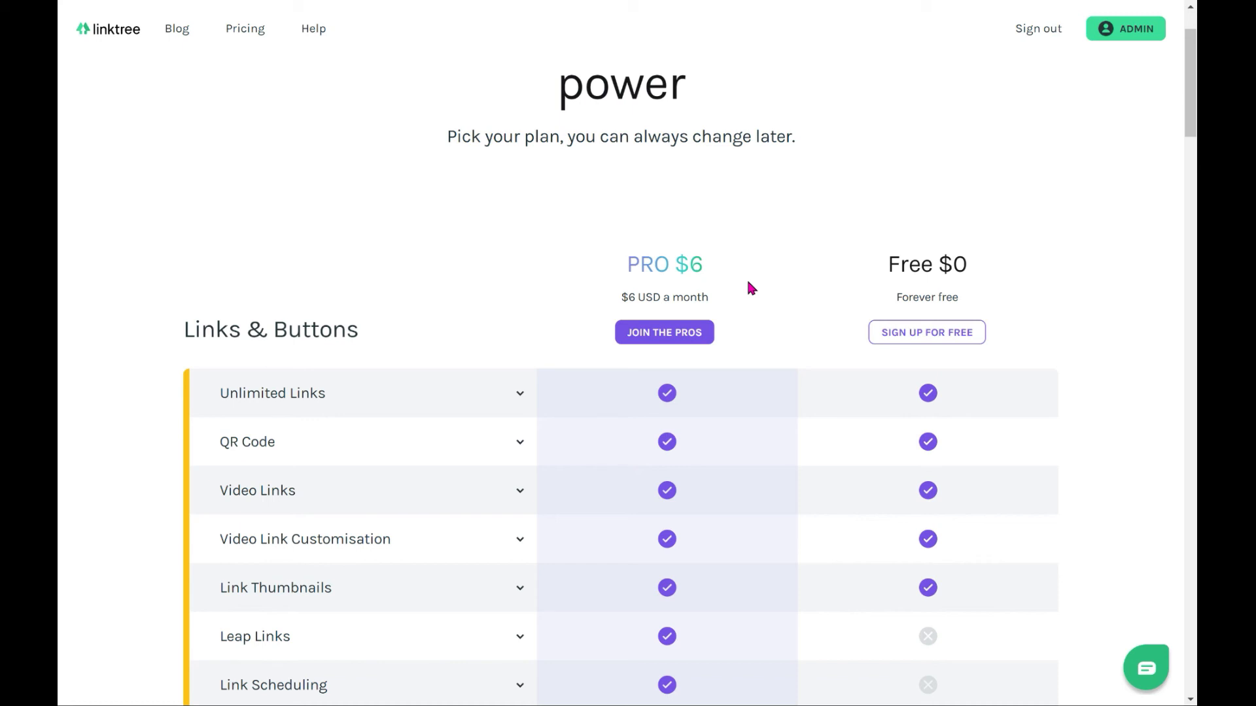
{"action": "scroll", "coordinate": [1177, 478], "scroll_direction": "down", "scroll_amount": 3}
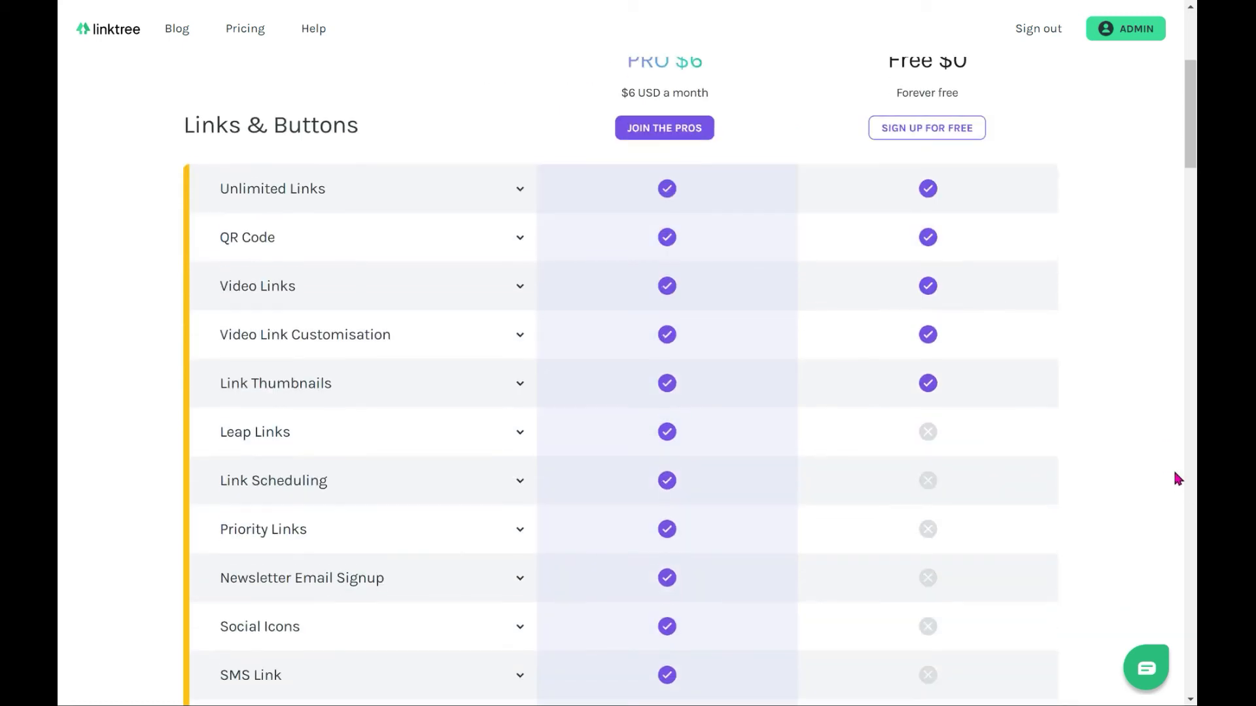
{"action": "scroll", "coordinate": [1158, 452], "scroll_direction": "down", "scroll_amount": 2}
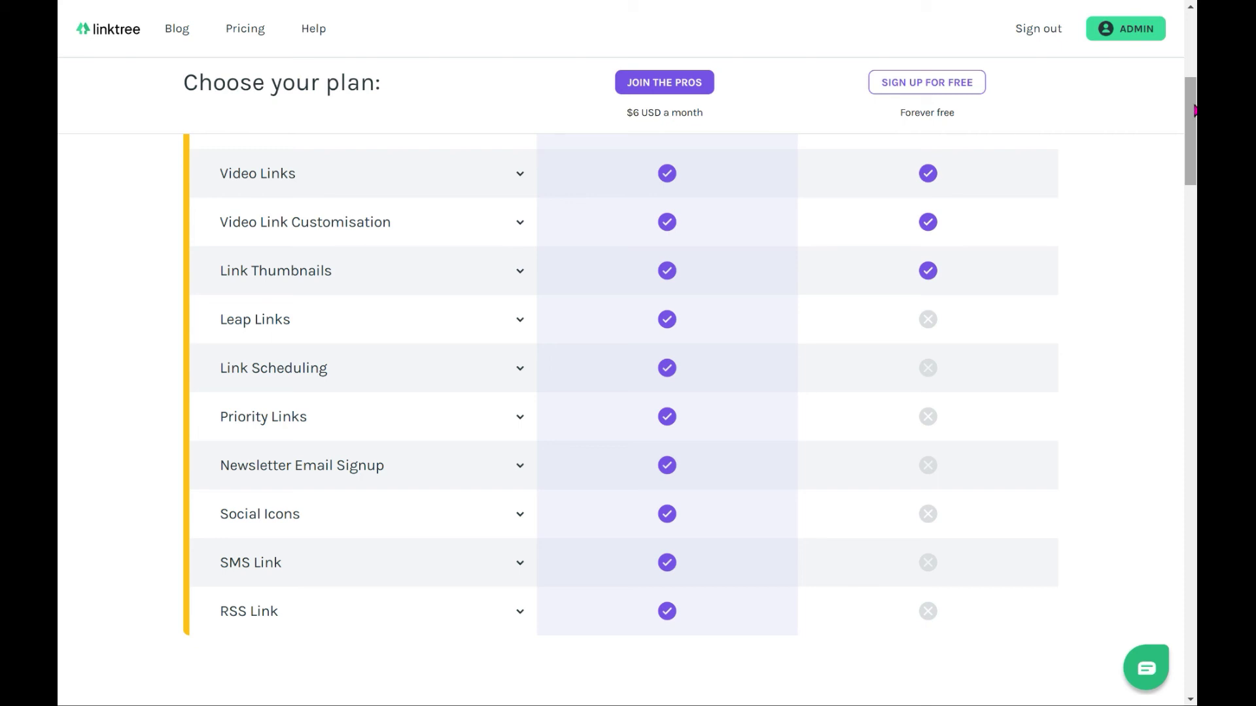
{"action": "scroll", "coordinate": [1194, 110], "scroll_direction": "up", "scroll_amount": 6}
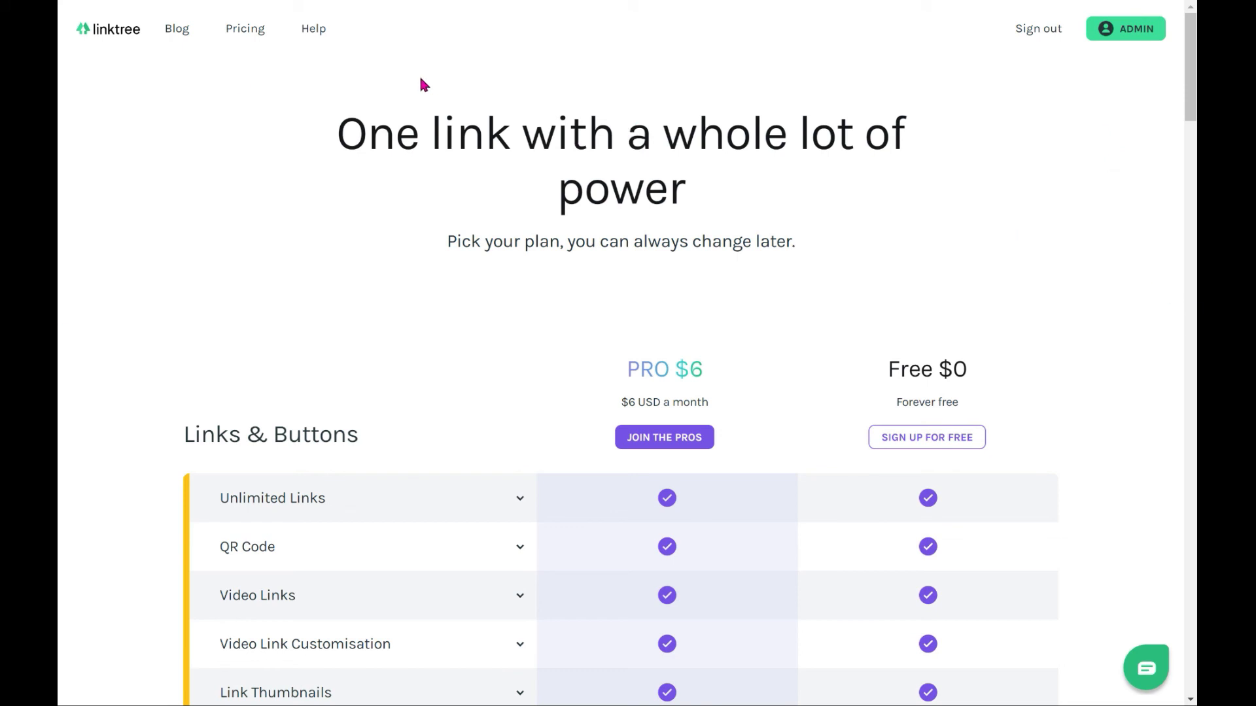
Open the public Linktree profile at linktr.ee/Gbrlife.
{"action": "type", "text": "link"}
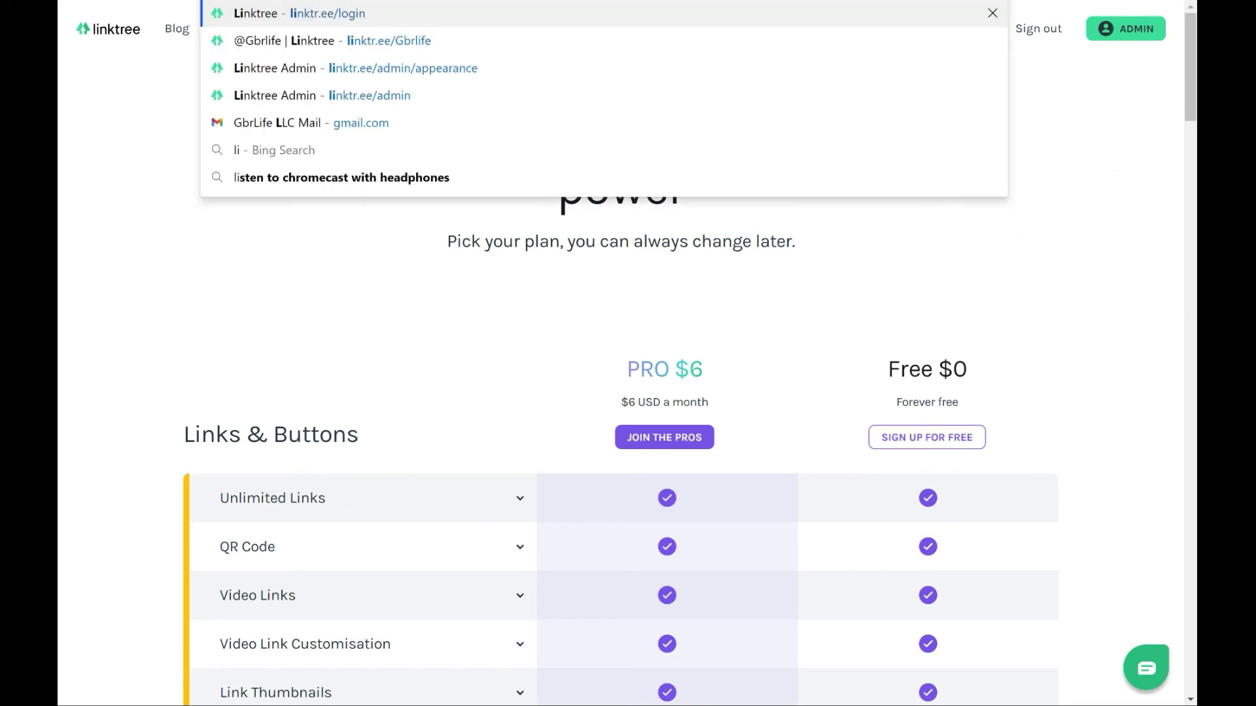
{"action": "left_click", "coordinate": [391, 39]}
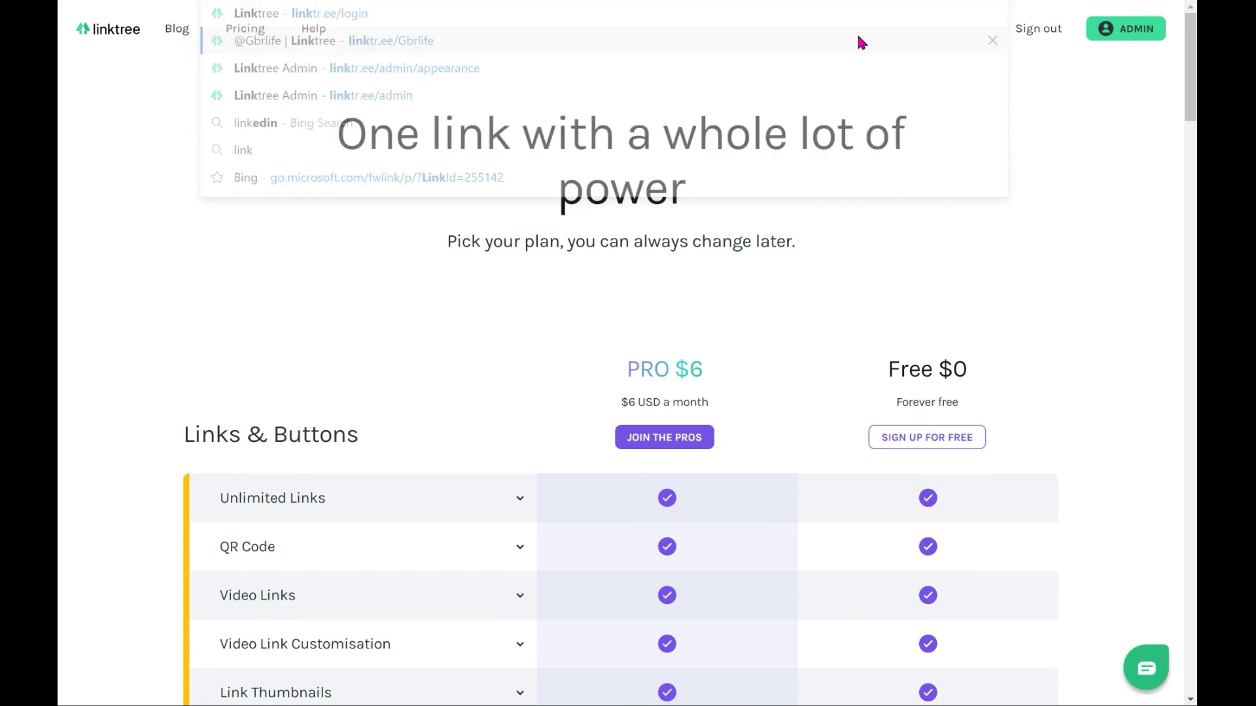